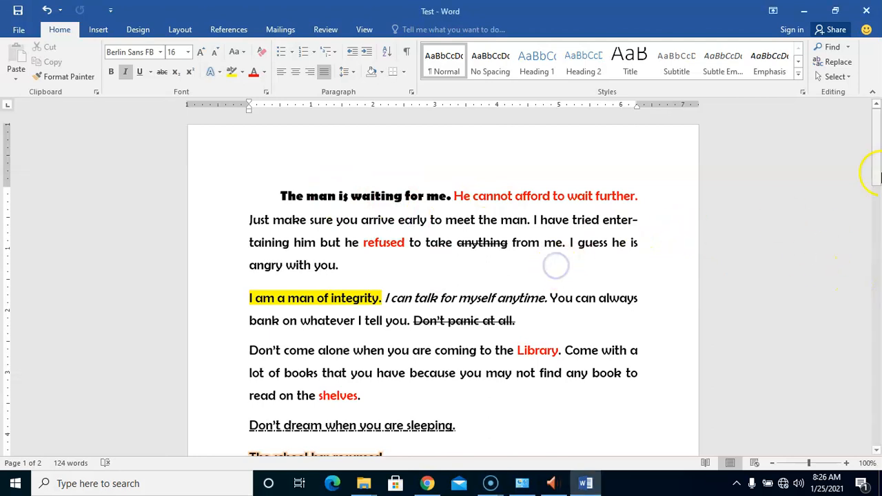
# Step: Hide the white space between pages 1 and 2 of the document and show it again
pyautogui.click(876, 153)
pyautogui.moveTo(876, 153); pyautogui.dragTo(876, 310)
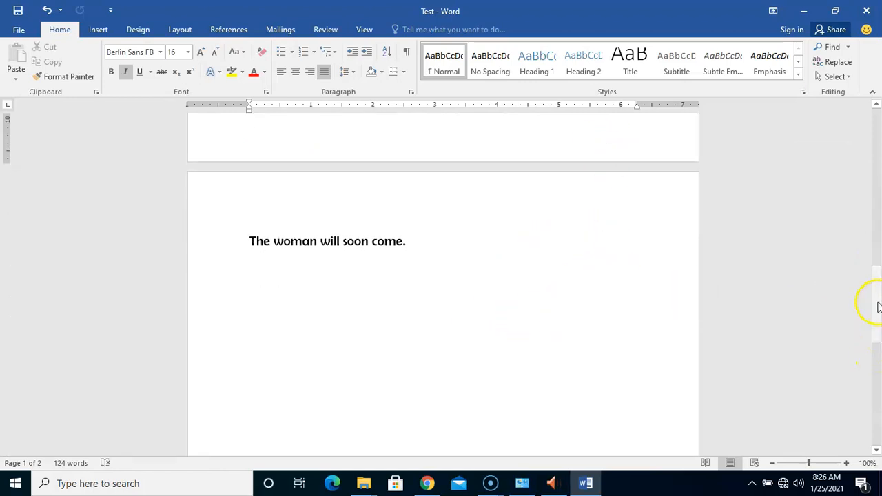
pyautogui.moveTo(879, 306)
pyautogui.mouseDown()
pyautogui.moveTo(876, 145)
pyautogui.moveTo(873, 324)
pyautogui.moveTo(872, 314)
pyautogui.mouseUp()
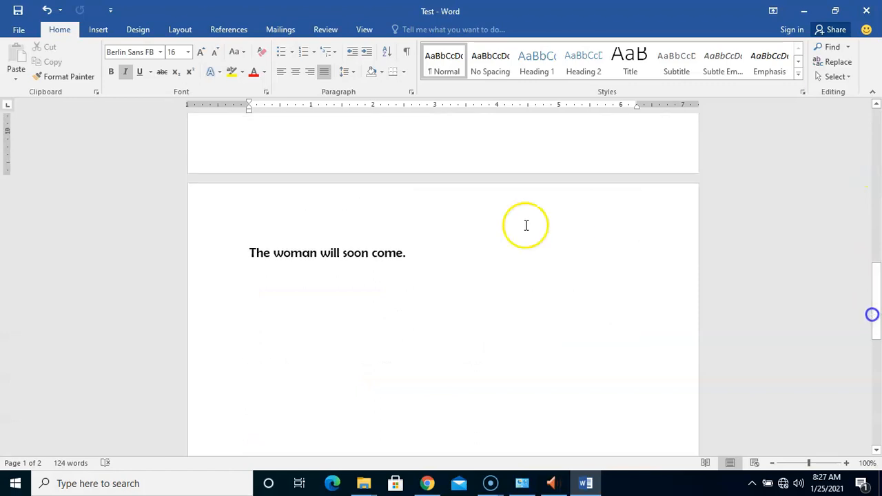
pyautogui.doubleClick(479, 180)
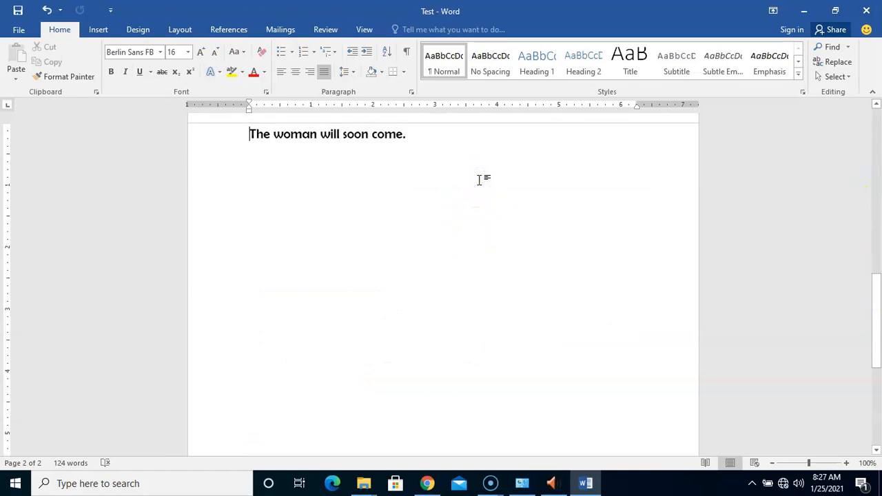
pyautogui.moveTo(878, 335); pyautogui.dragTo(879, 273)
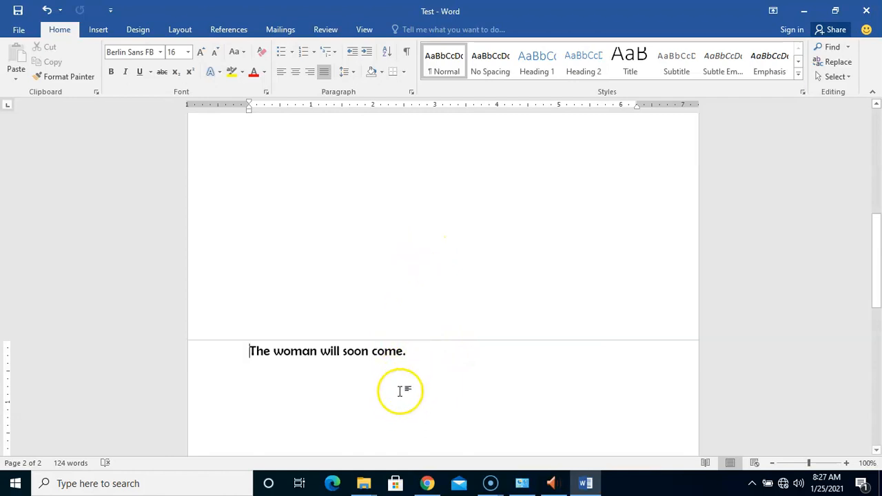
pyautogui.doubleClick(370, 342)
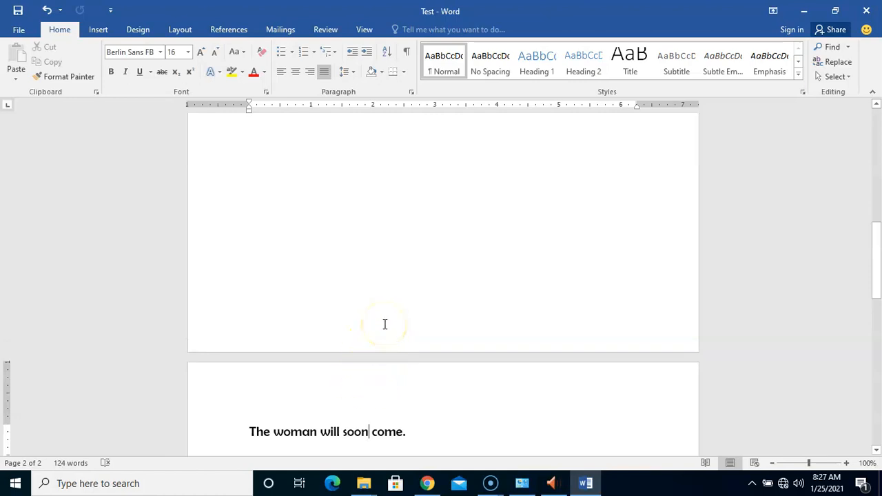
# Step: Toggle the white space at the boundary of the two pages off and on two more times
pyautogui.click(368, 356)
pyautogui.doubleClick(368, 356)
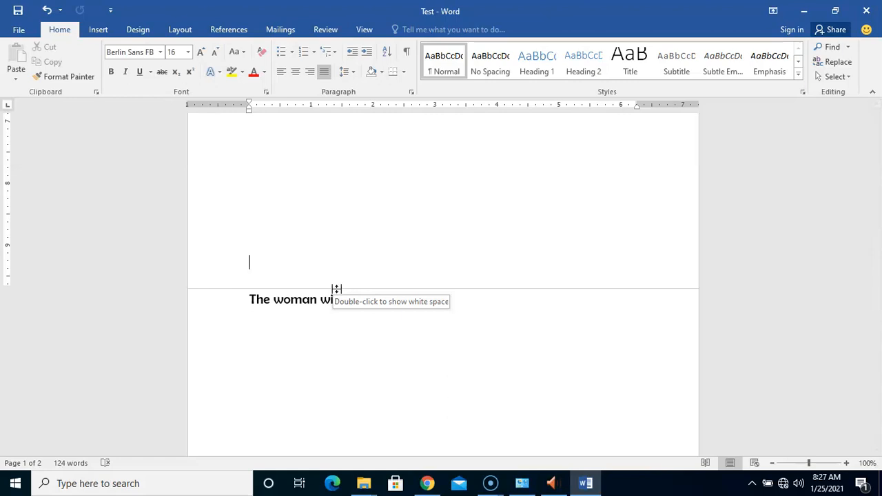
pyautogui.doubleClick(336, 290)
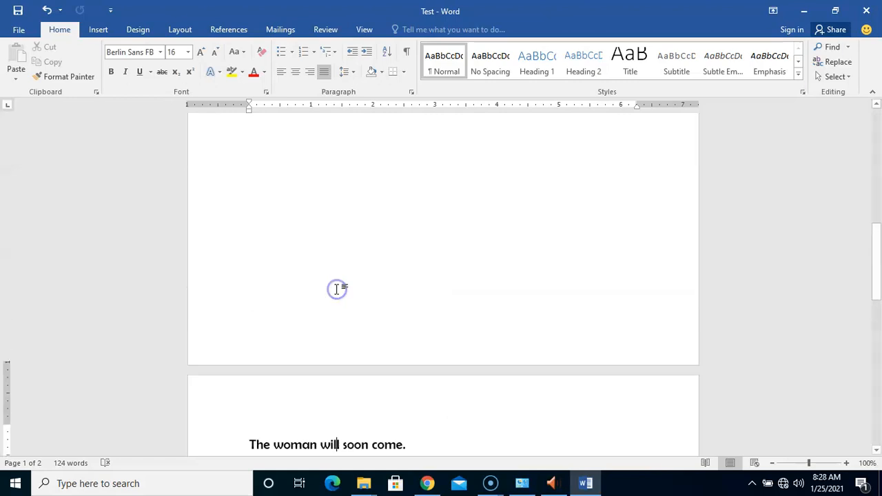
pyautogui.click(337, 333)
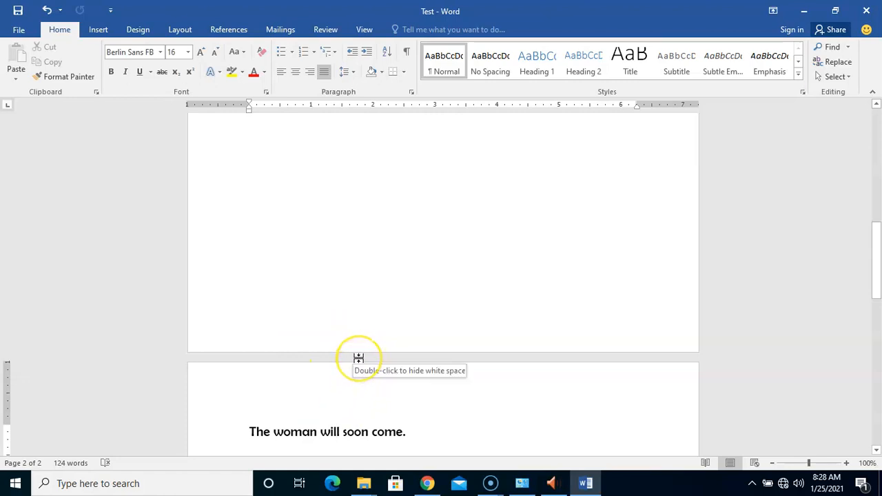
pyautogui.doubleClick(358, 358)
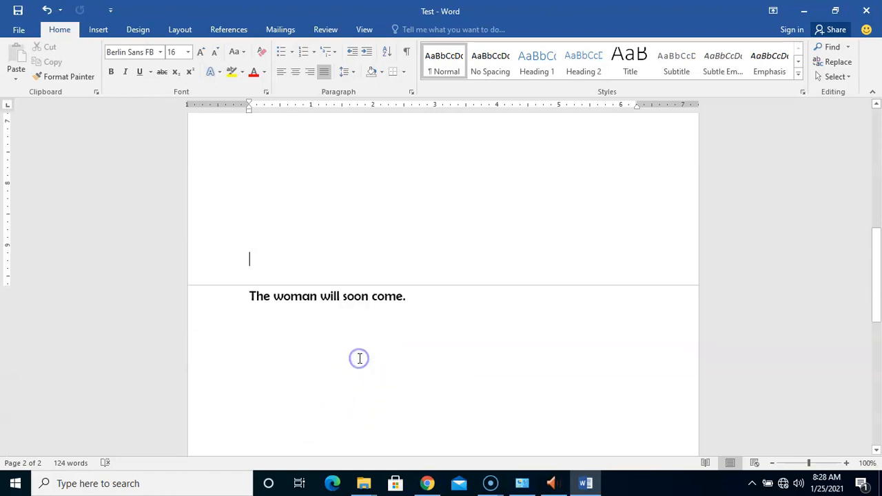
pyautogui.moveTo(877, 257); pyautogui.dragTo(877, 272)
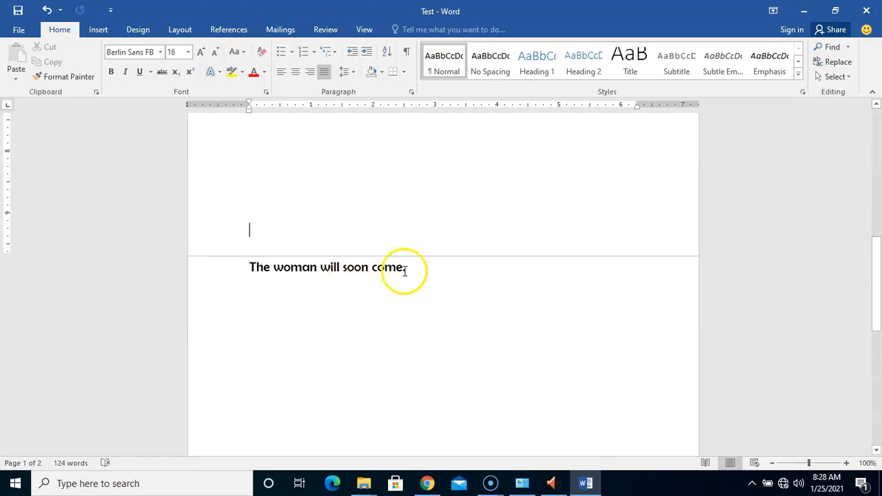
pyautogui.doubleClick(366, 256)
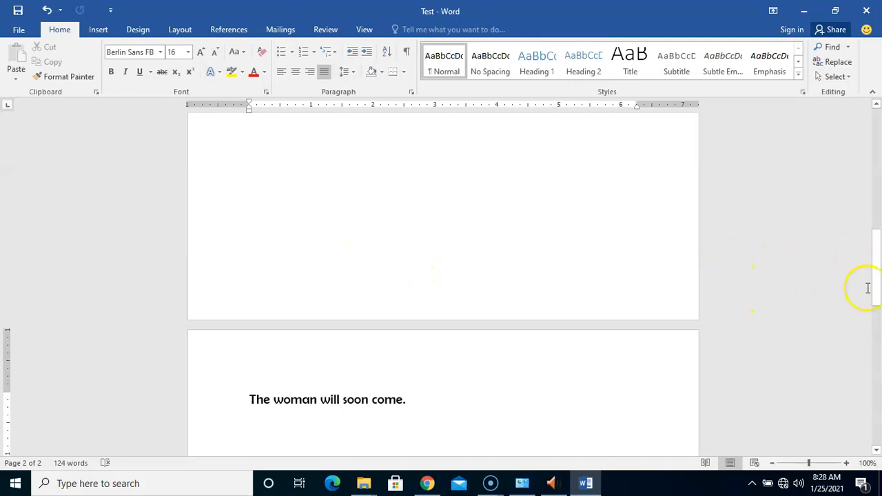
# Step: Examine the text and blank areas from the first page's opening paragraph through the sentence on the second page
pyautogui.moveTo(876, 282); pyautogui.dragTo(876, 135)
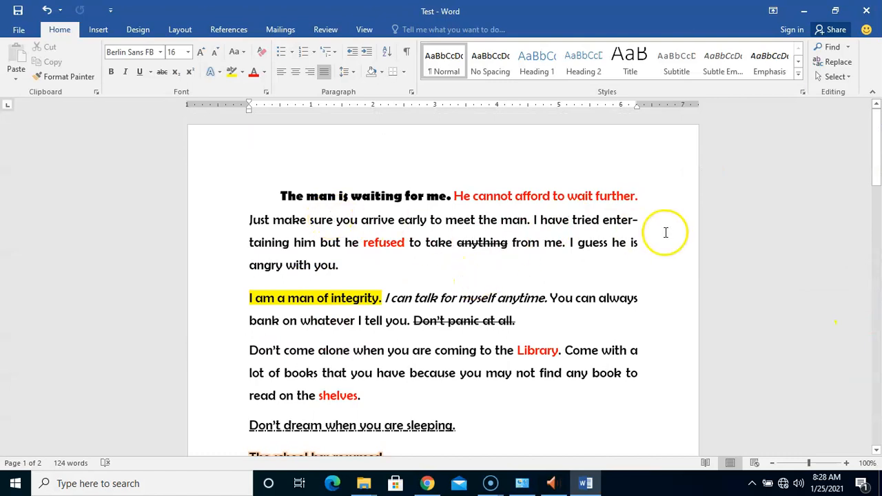
pyautogui.moveTo(876, 152); pyautogui.dragTo(877, 199)
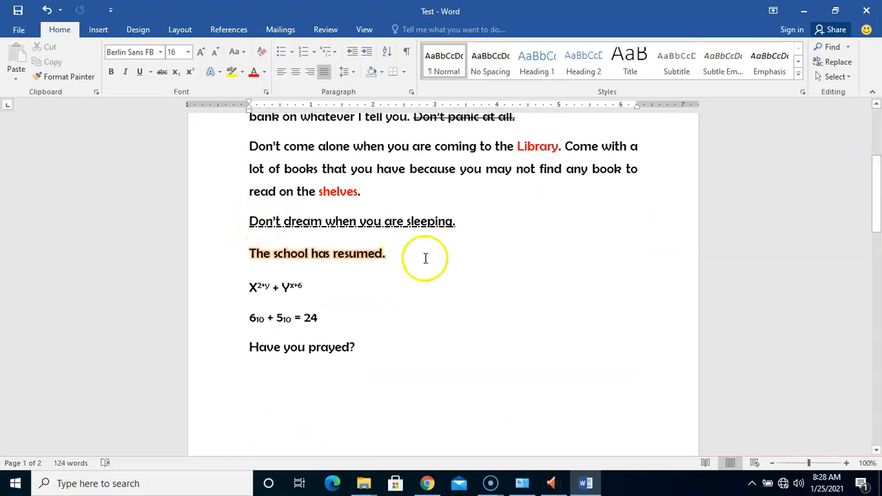
pyautogui.moveTo(877, 173); pyautogui.dragTo(877, 151)
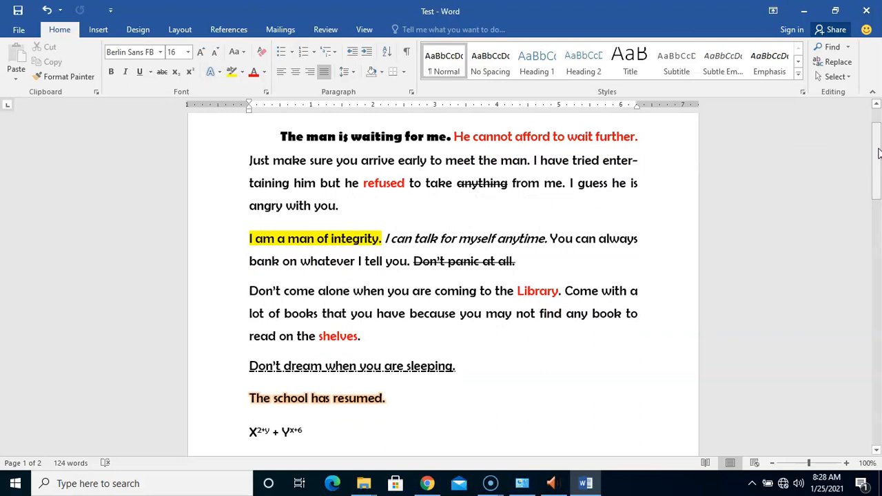
pyautogui.moveTo(879, 152); pyautogui.dragTo(873, 195)
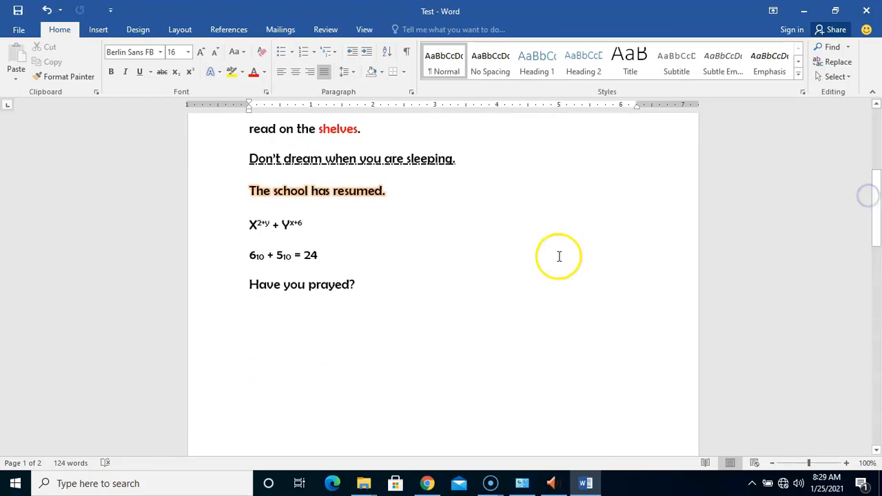
pyautogui.click(472, 298)
pyautogui.moveTo(877, 197); pyautogui.dragTo(873, 231)
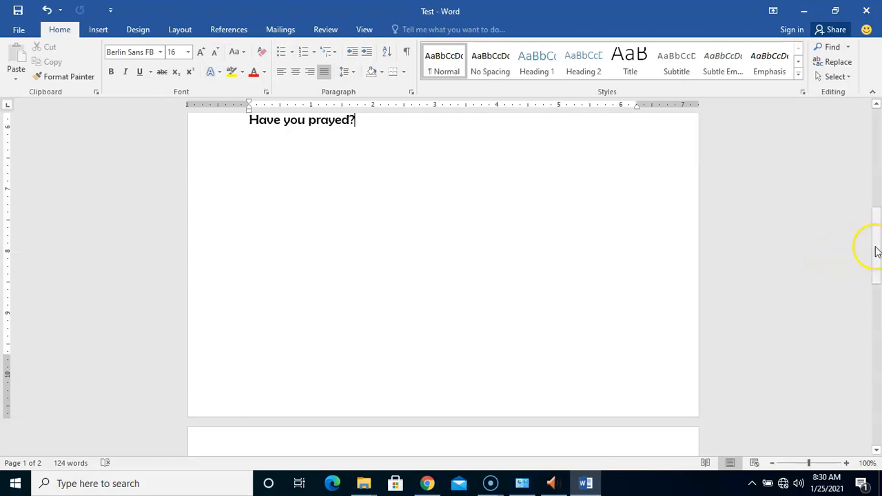
pyautogui.moveTo(876, 250)
pyautogui.mouseDown()
pyautogui.moveTo(864, 137)
pyautogui.moveTo(870, 254)
pyautogui.moveTo(867, 241)
pyautogui.mouseUp()
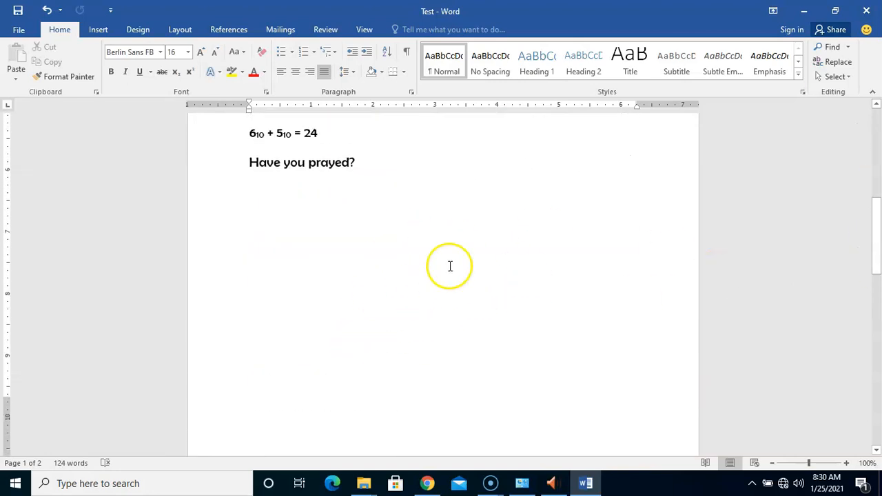
pyautogui.moveTo(879, 248)
pyautogui.mouseDown()
pyautogui.moveTo(878, 224)
pyautogui.moveTo(879, 275)
pyautogui.moveTo(877, 234)
pyautogui.mouseUp()
pyautogui.click(380, 439)
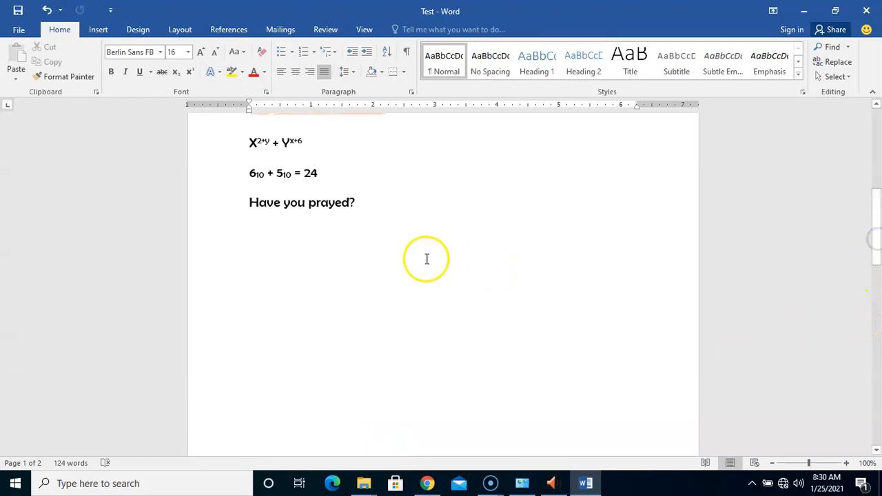
pyautogui.click(407, 235)
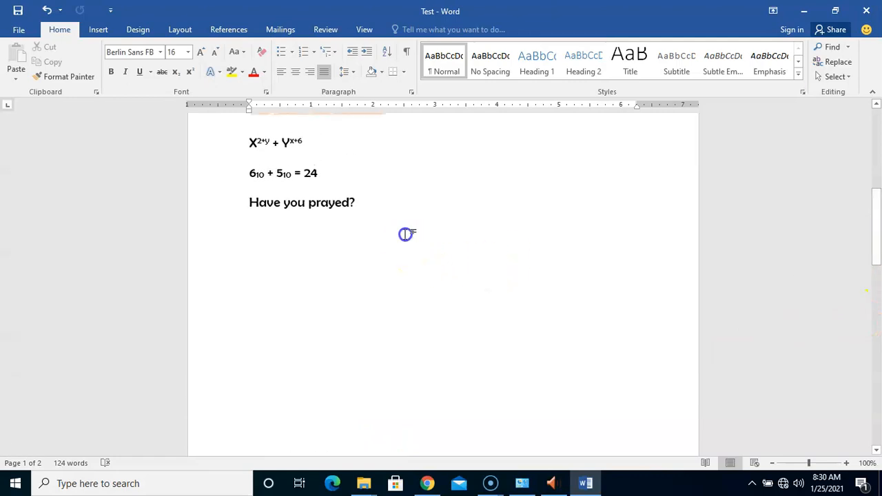
pyautogui.moveTo(877, 238); pyautogui.dragTo(878, 307)
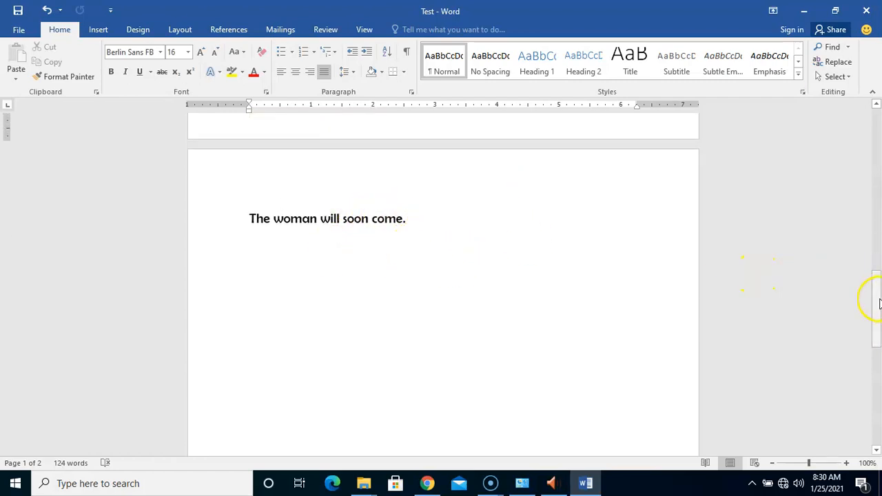
pyautogui.moveTo(879, 304); pyautogui.dragTo(876, 235)
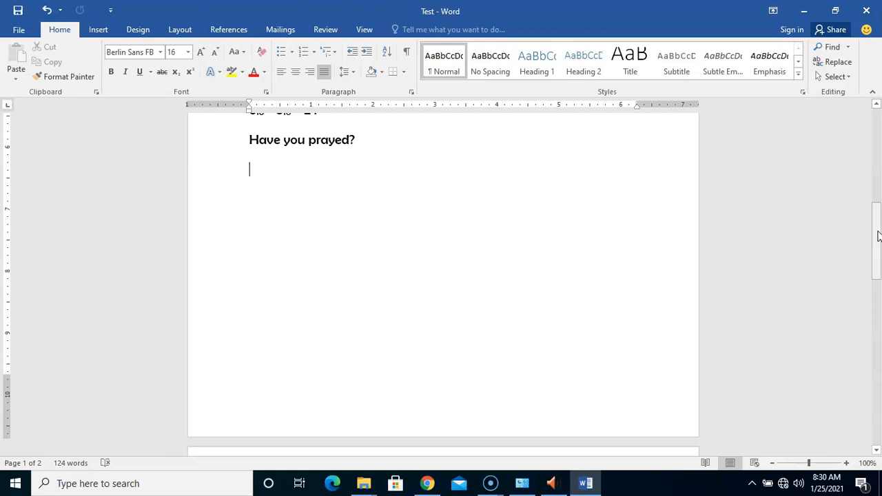
# Step: Delete blank lines before "The woman will soon come." to pull the sentence back onto the first page
pyautogui.moveTo(878, 237); pyautogui.dragTo(877, 267)
pyautogui.click(244, 370)
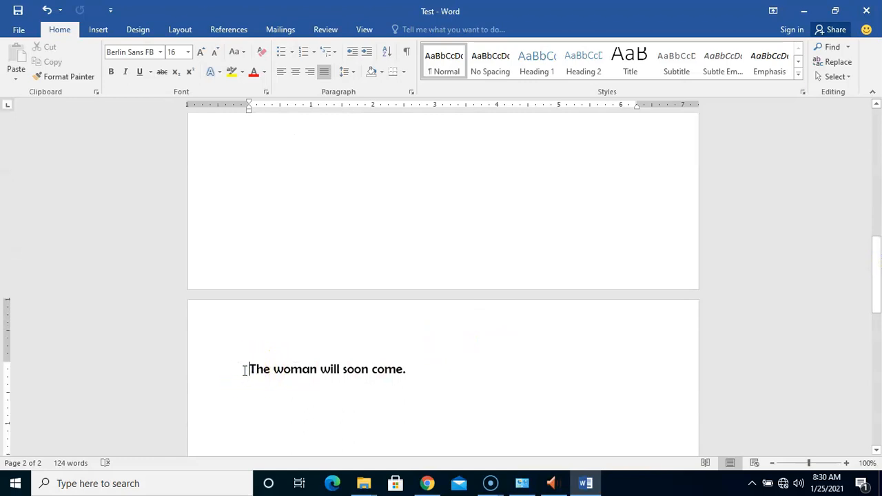
pyautogui.press('BackSpace')
pyautogui.press('BackSpace')
pyautogui.press('BackSpace')
pyautogui.press('BackSpace')
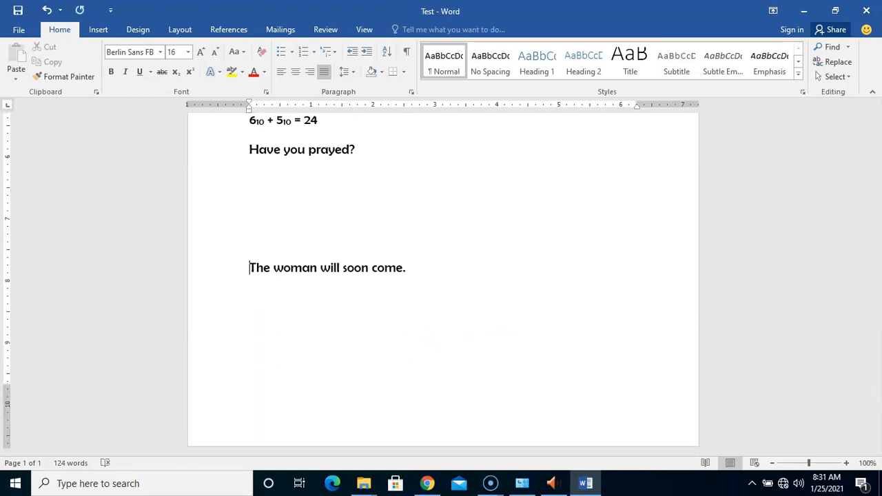
# Step: Remove the remaining blank lines between "Have you prayed?" and "The woman will soon come."
pyautogui.click(250, 252)
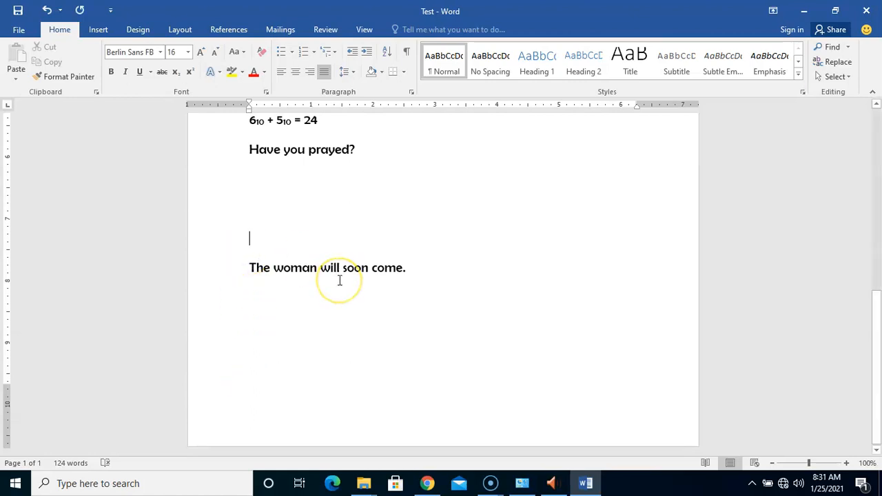
pyautogui.press('Delete')
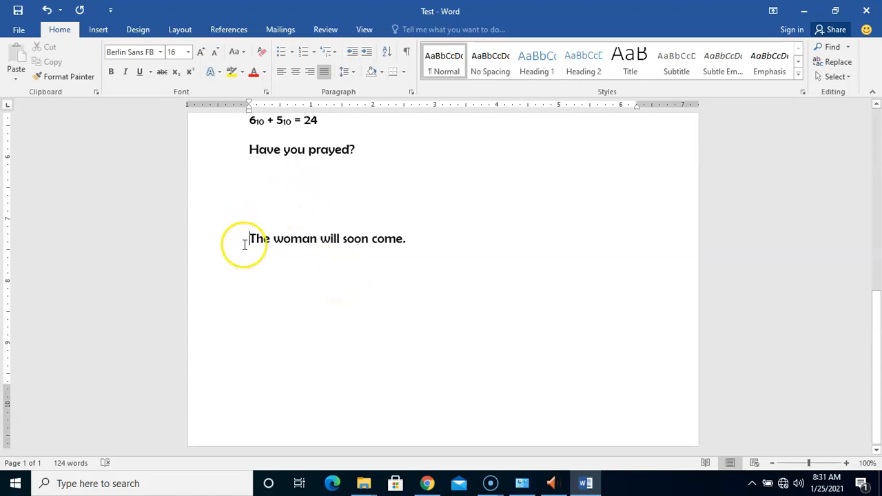
pyautogui.press('BackSpace')
pyautogui.press('BackSpace')
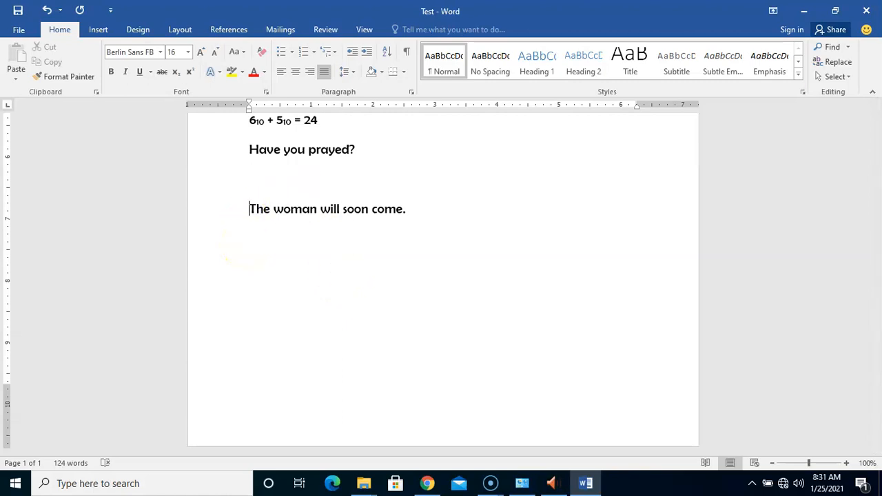
pyautogui.click(434, 177)
pyautogui.click(396, 282)
pyautogui.moveTo(873, 305); pyautogui.dragTo(879, 381)
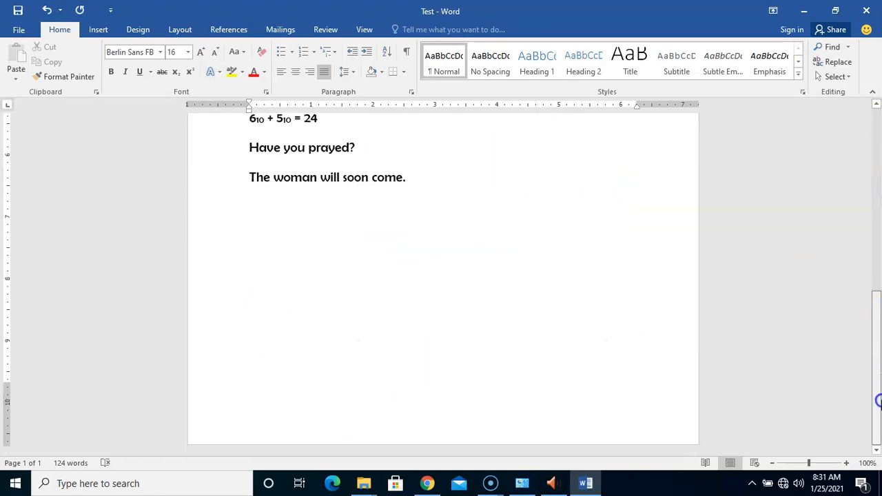
pyautogui.click(528, 213)
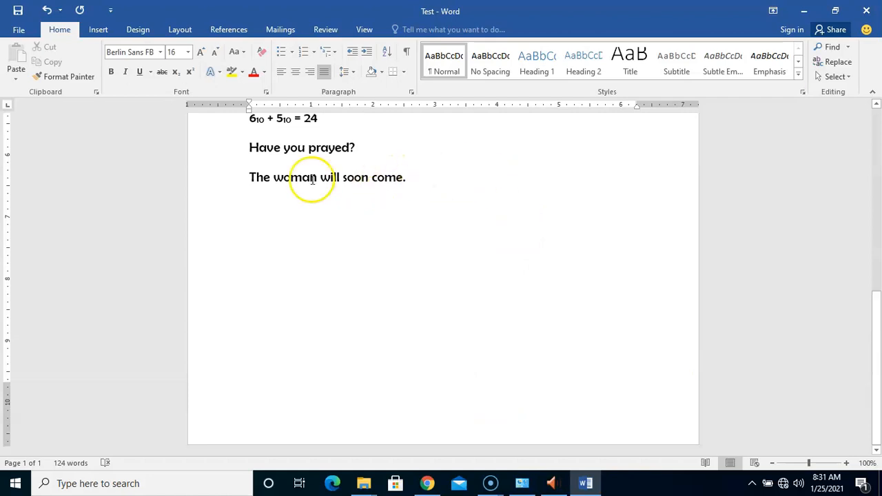
# Step: Add blank lines after "The woman will soon come." until the insertion point moves onto a new second page
pyautogui.click(428, 178)
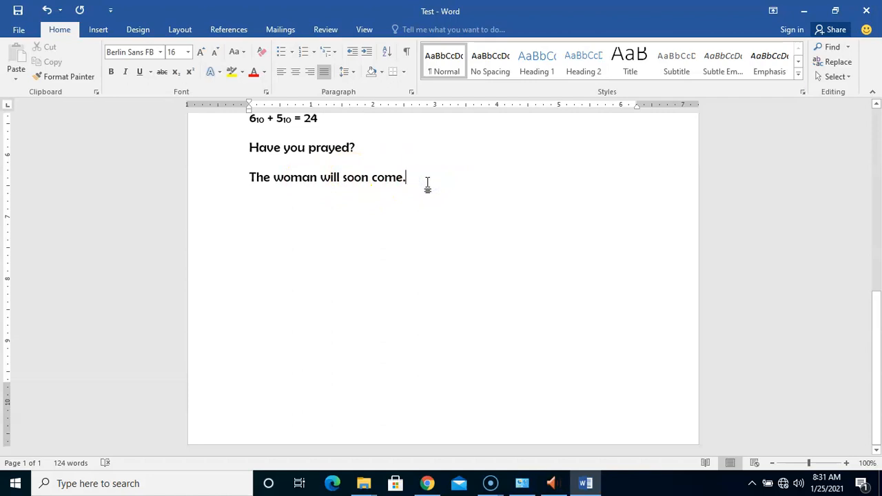
pyautogui.moveTo(876, 307); pyautogui.dragTo(877, 356)
pyautogui.press('Return')
pyautogui.press('Return')
pyautogui.press('Return')
pyautogui.press('Return')
pyautogui.press('Return')
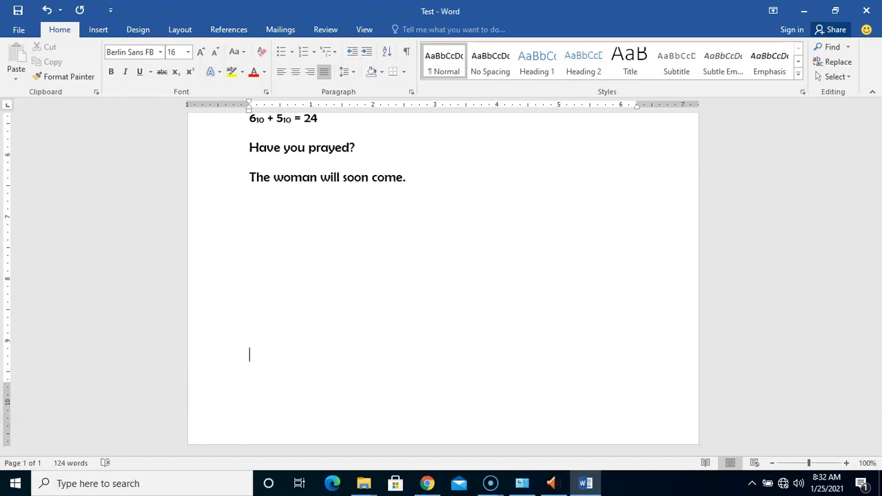
pyautogui.press('Return')
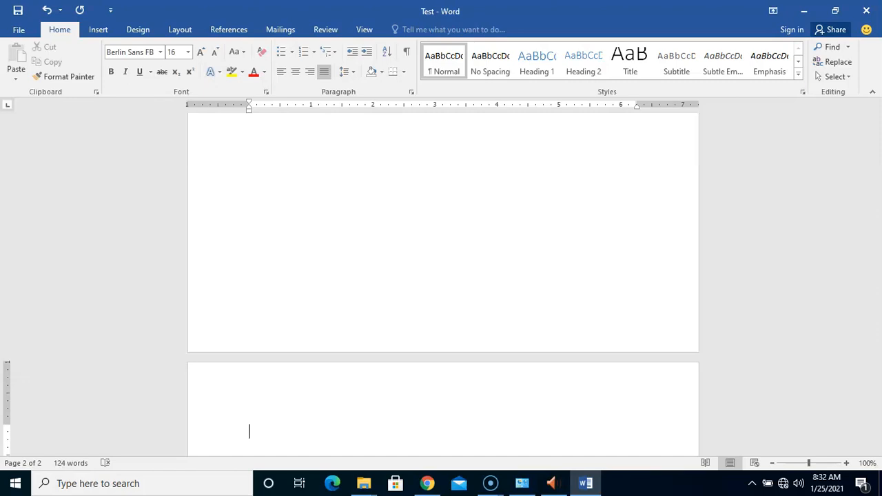
# Step: Enter a sentence made of a first name followed by "is waiting for you." at the start of page 2
pyautogui.write('John is waiting f')
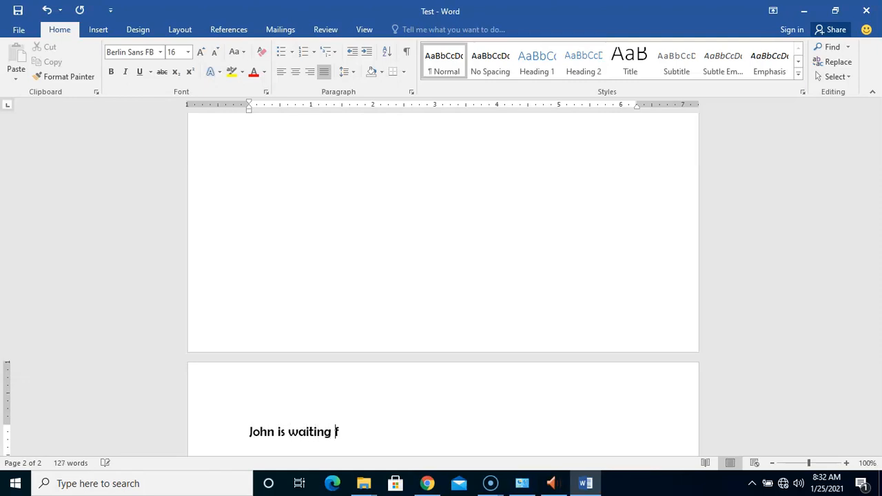
pyautogui.write('or you.')
pyautogui.moveTo(879, 260)
pyautogui.mouseDown()
pyautogui.moveTo(879, 241)
pyautogui.moveTo(879, 282)
pyautogui.moveTo(878, 248)
pyautogui.moveTo(878, 262)
pyautogui.mouseUp()
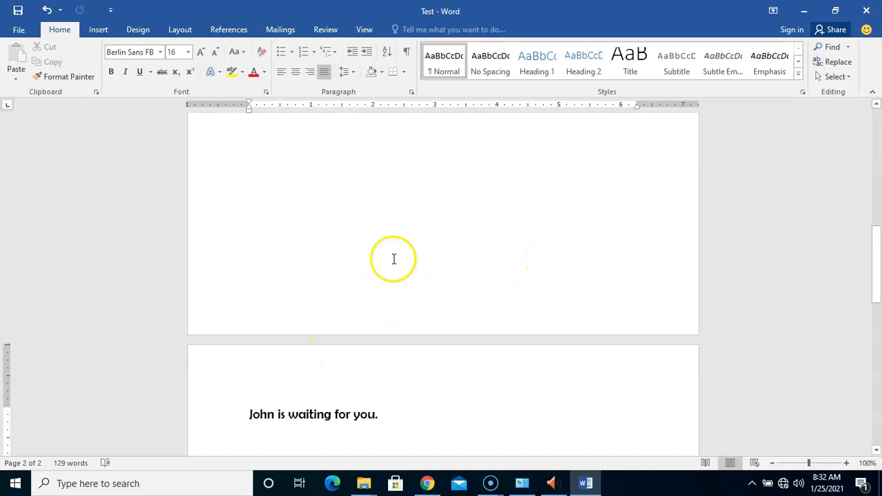
# Step: Switch the document to Draft view
pyautogui.click(364, 29)
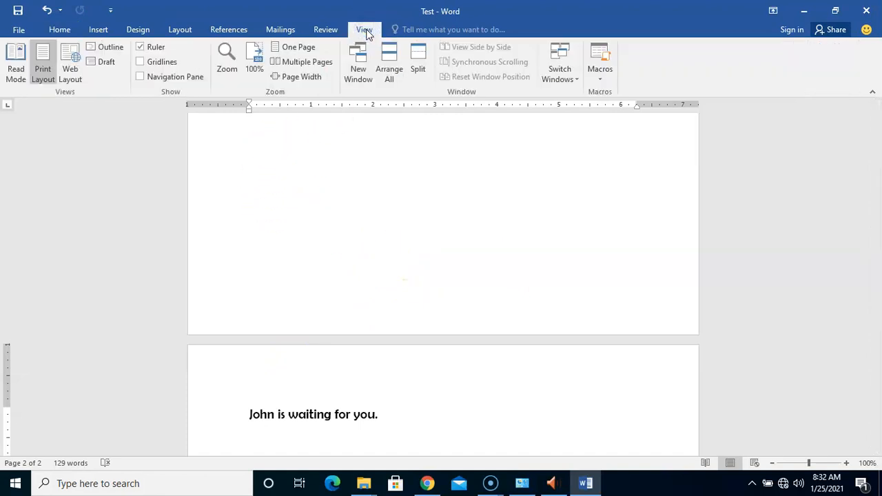
pyautogui.click(106, 61)
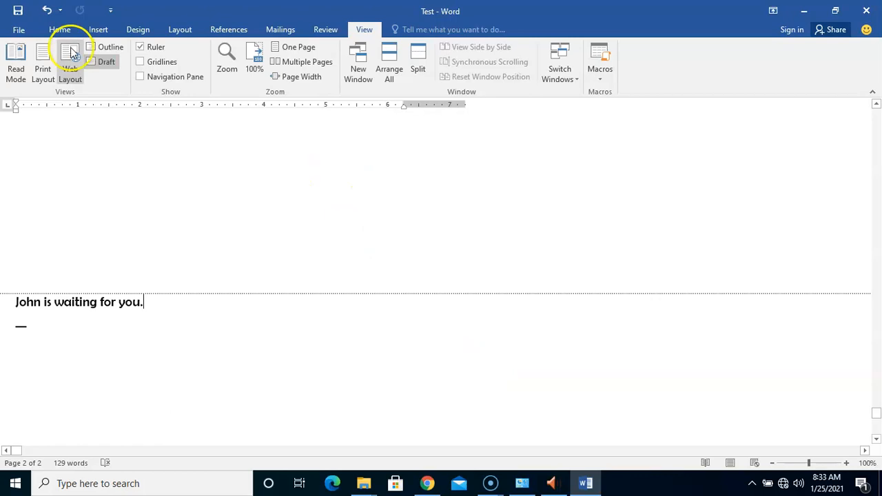
# Step: Return to Print Layout and remove the blank lines between "The woman will soon come." and the "is waiting for you." sentence
pyautogui.click(41, 65)
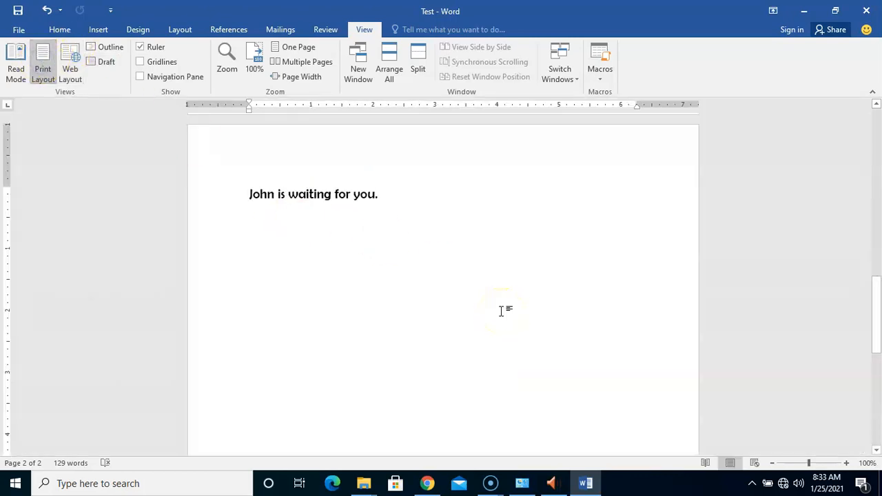
pyautogui.moveTo(877, 297); pyautogui.dragTo(861, 260)
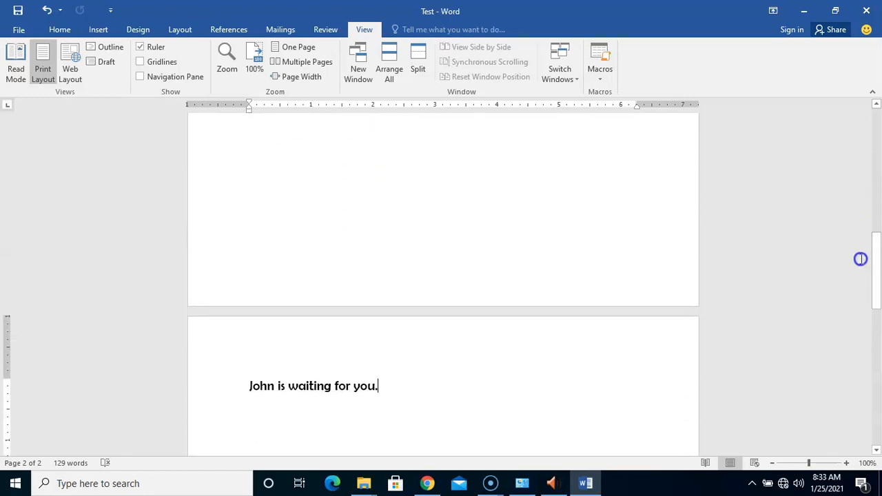
pyautogui.click(248, 386)
pyautogui.press('BackSpace')
pyautogui.press('BackSpace')
pyautogui.press('BackSpace')
pyautogui.press('BackSpace')
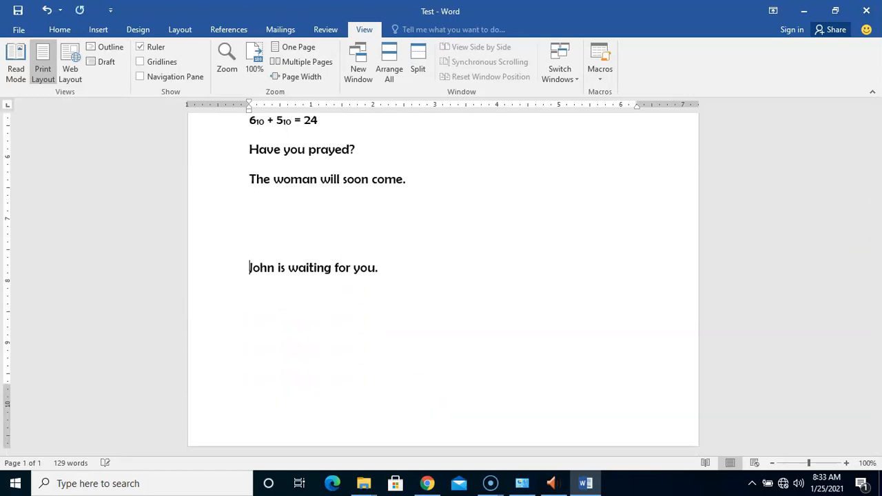
pyautogui.press('BackSpace')
pyautogui.press('BackSpace')
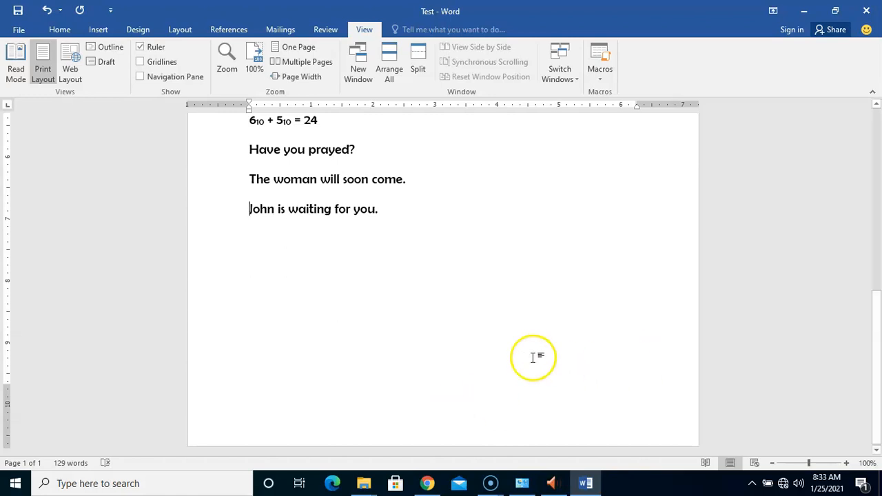
# Step: Add a paragraph of random filler text starting with "Httgnv sjsvjkskjsv" below the "is waiting for you." sentence until it flows onto page 2
pyautogui.click(443, 211)
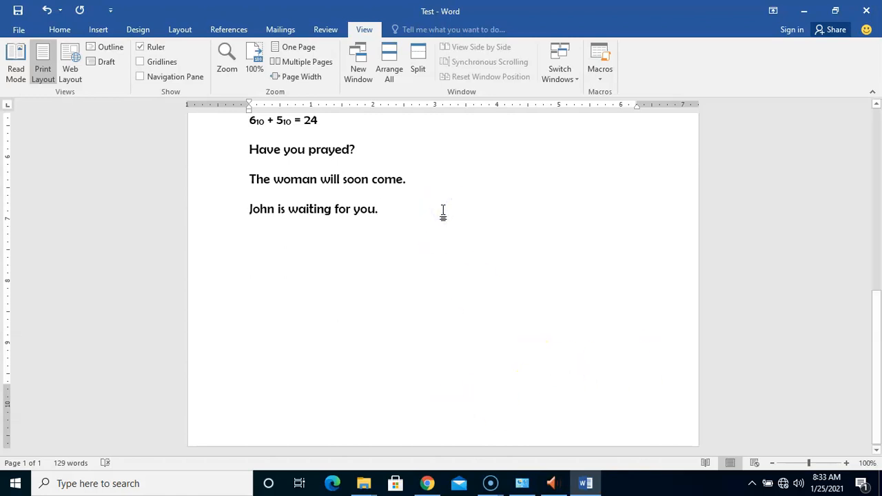
pyautogui.press('Return')
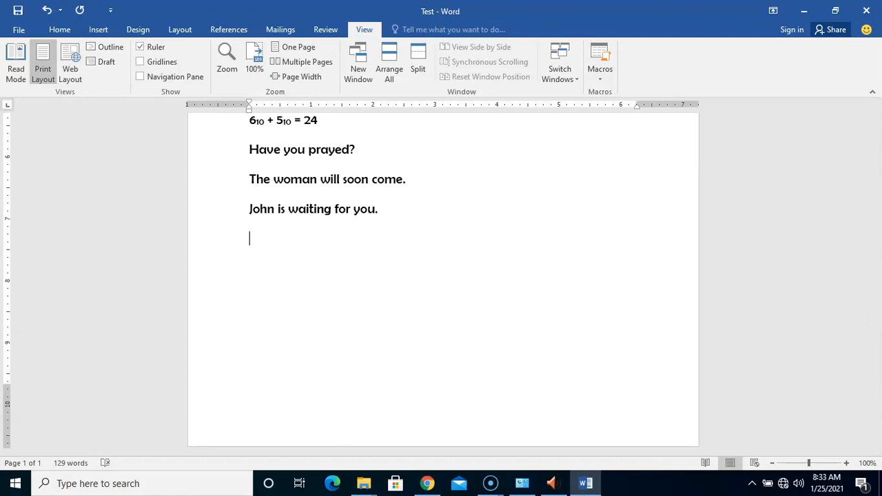
pyautogui.write('httgnv sjsvjkskjsv dsvklvsdklvsd ')
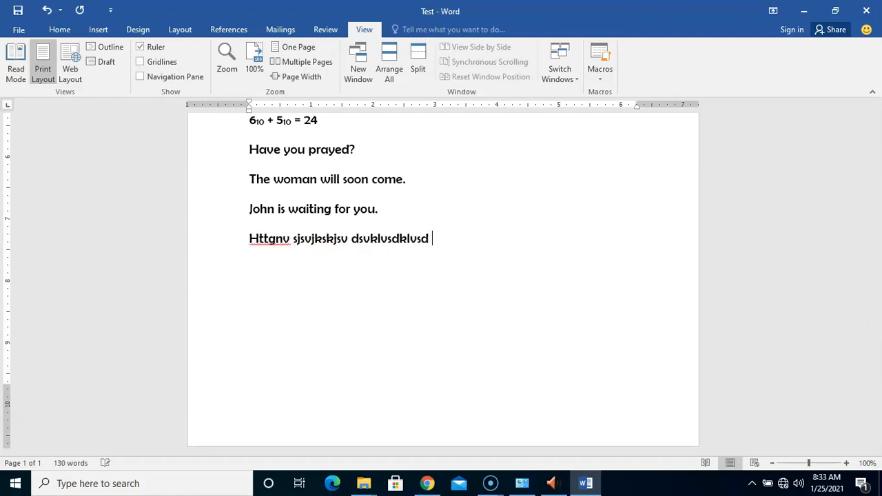
pyautogui.write('klsvdklvsdlkvd vdsklsvdklvsd kmlsd')
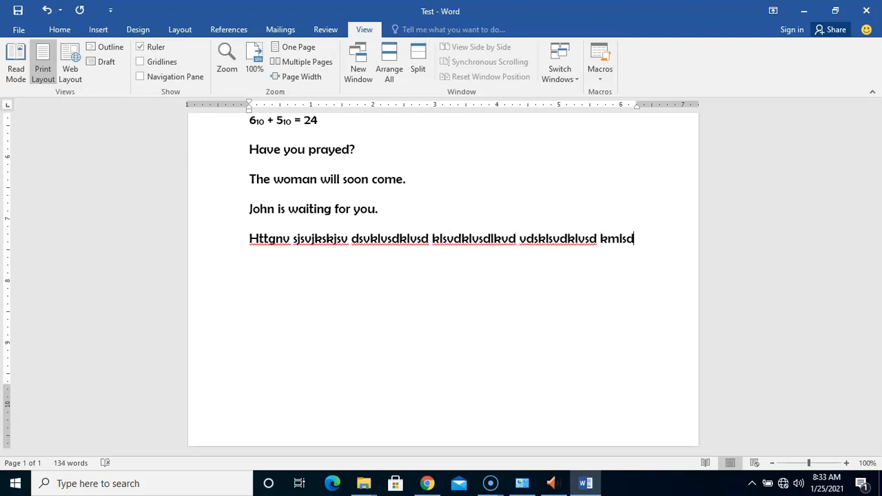
pyautogui.write('klvsdkl sdvk;vsdbk;l svdklvdsb svdkl')
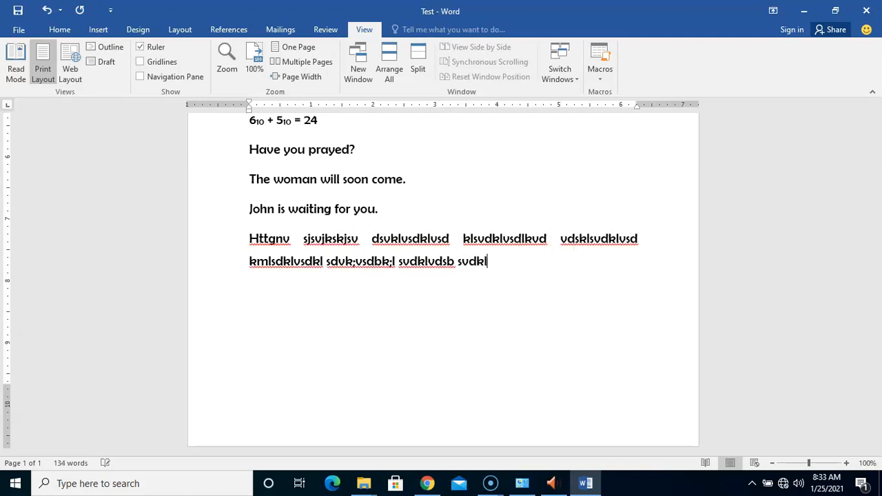
pyautogui.write('vdbs vsd;kvsd svdbklbsd basdk;bad,sbd ')
pyautogui.write('sbdvk;bsd bsdk;lbsdn , ')
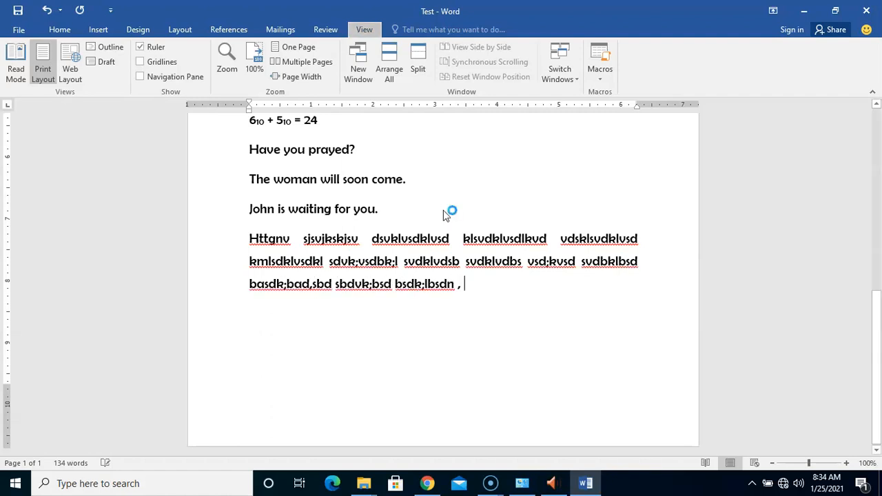
pyautogui.write('slbsd;,bsd')
pyautogui.press('Escape')
pyautogui.write('klsdblkbsdkl dsklklsd ')
pyautogui.write('klsd dsklkls kldsd')
pyautogui.write(' klsdd klsd')
pyautogui.write(' ksd dkllkklsd klsdds k;sdds klsd')
pyautogui.write('ds klsdds klsdsd sdklklklds dskllksd ')
pyautogui.write('kldsds kllksd lksd')
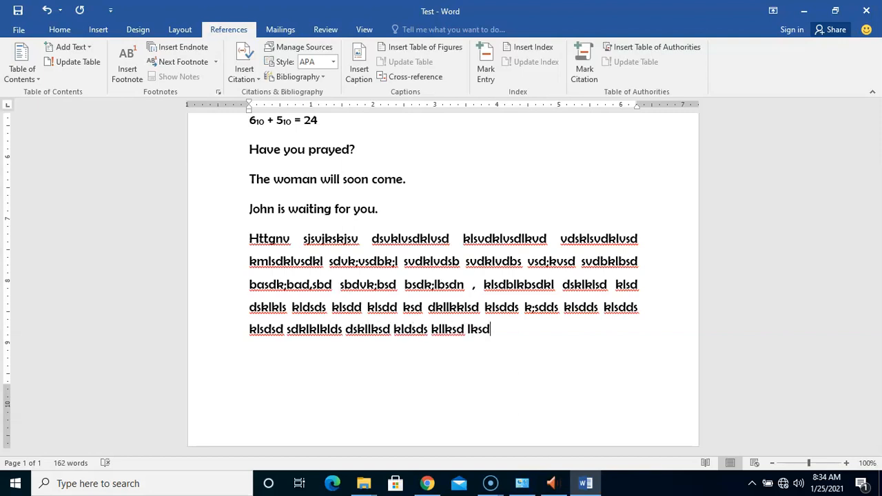
pyautogui.write('d  sdlksdds ')
pyautogui.write('l;sd  sdlkds dslklk')
pyautogui.write('ds dskldskl sc')
pyautogui.write('l;lsd;lds kl;')
pyautogui.write(';lsd dsllklkds sdkllksd sdkl')
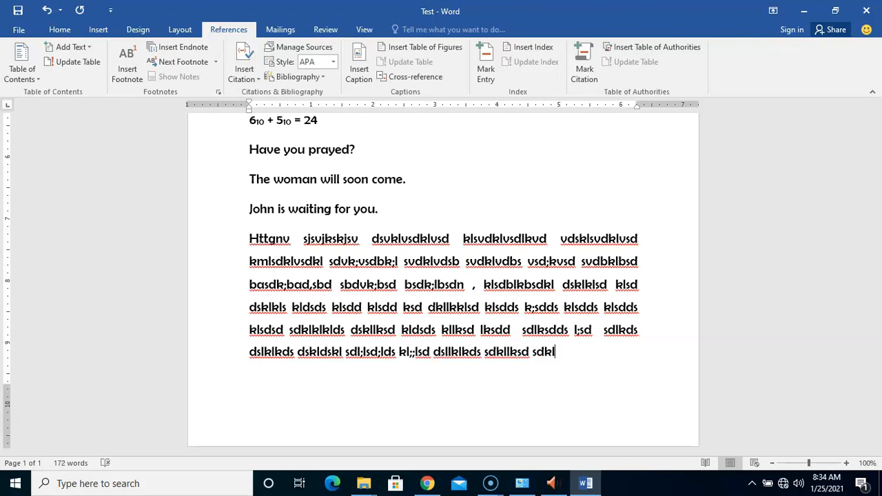
pyautogui.write('lklkds kldsdslkklsd ')
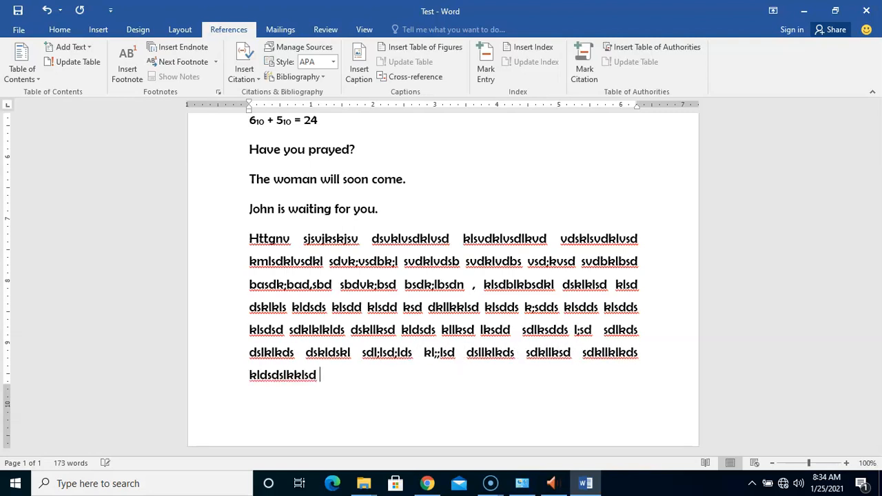
pyautogui.write('sdk,llk;lsd k;lsd;lkk;lsd k;k;sd kl;;lkdsds l;;lds l;;ls sd')
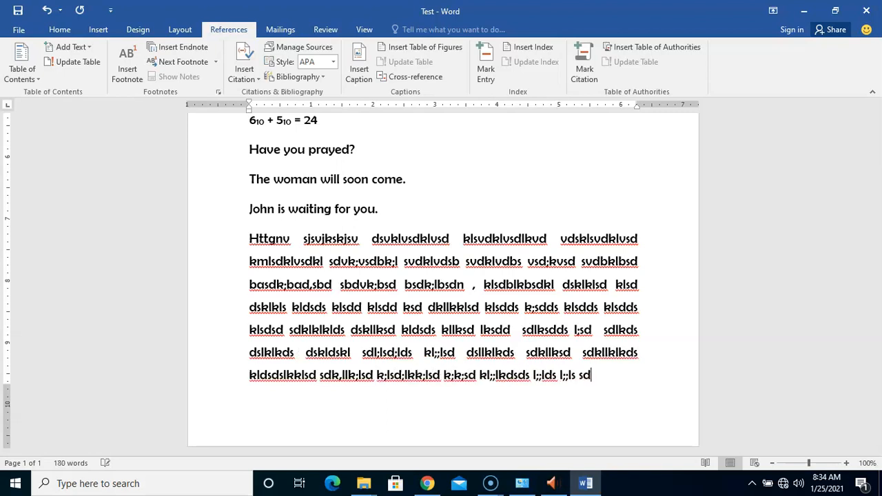
pyautogui.write('l;;lds ,;ldsll')
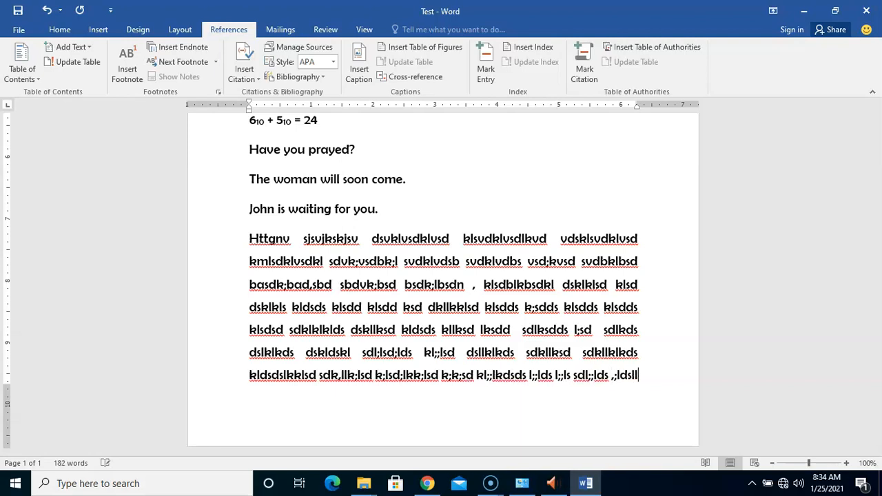
pyautogui.write('kds')
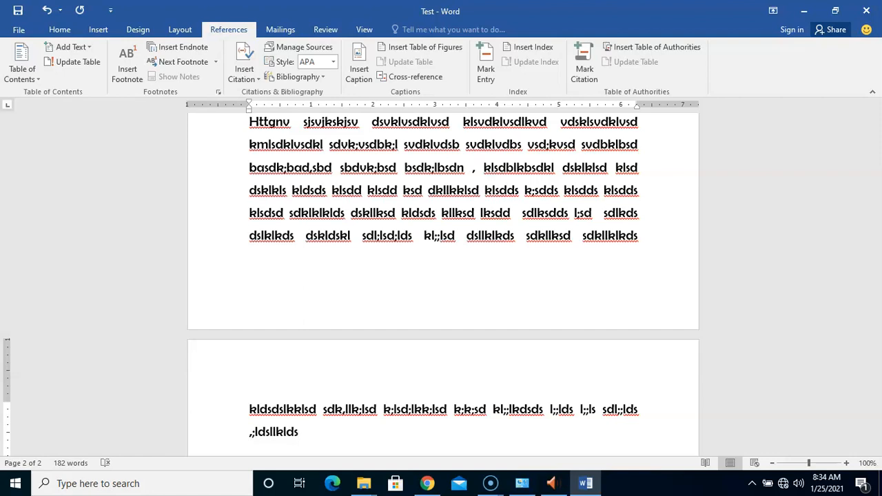
# Step: Examine the automatic page break within the filler paragraph in Draft view and return to Print Layout
pyautogui.click(363, 29)
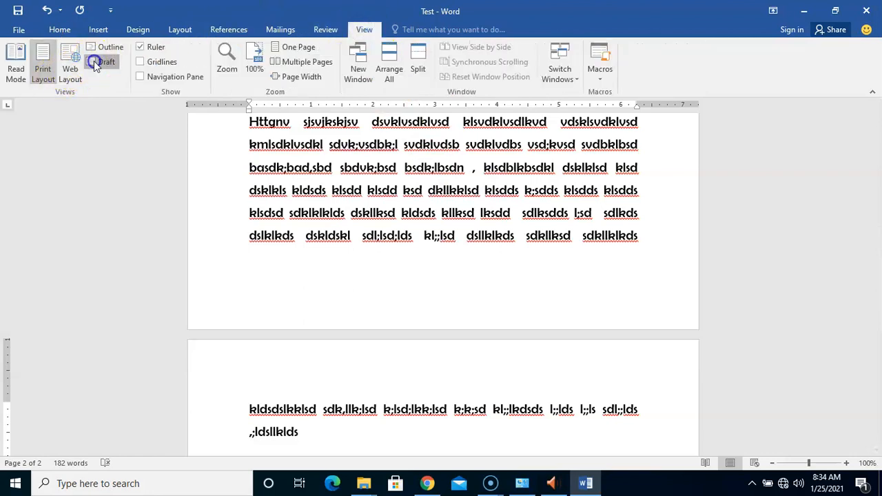
pyautogui.click(95, 63)
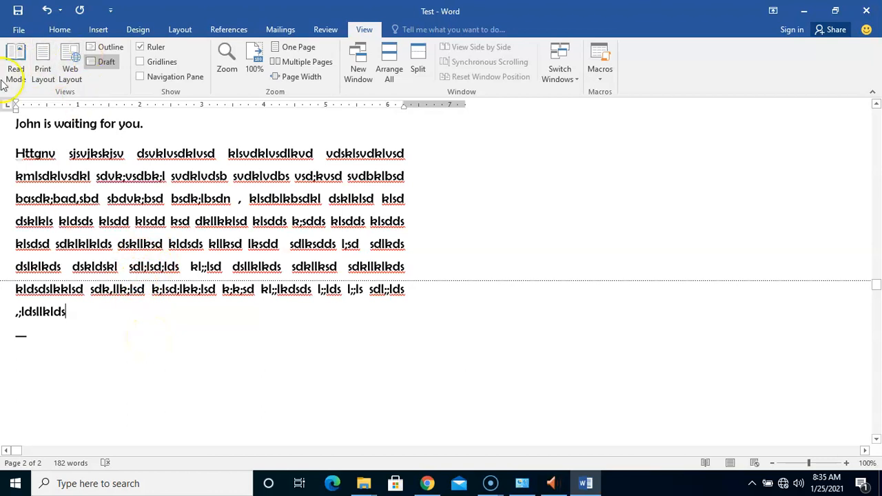
pyautogui.click(60, 31)
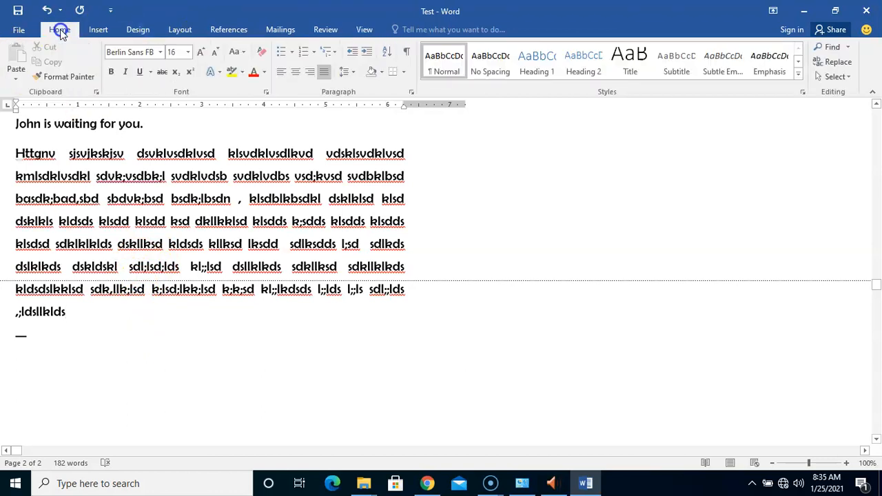
pyautogui.click(364, 29)
pyautogui.click(38, 73)
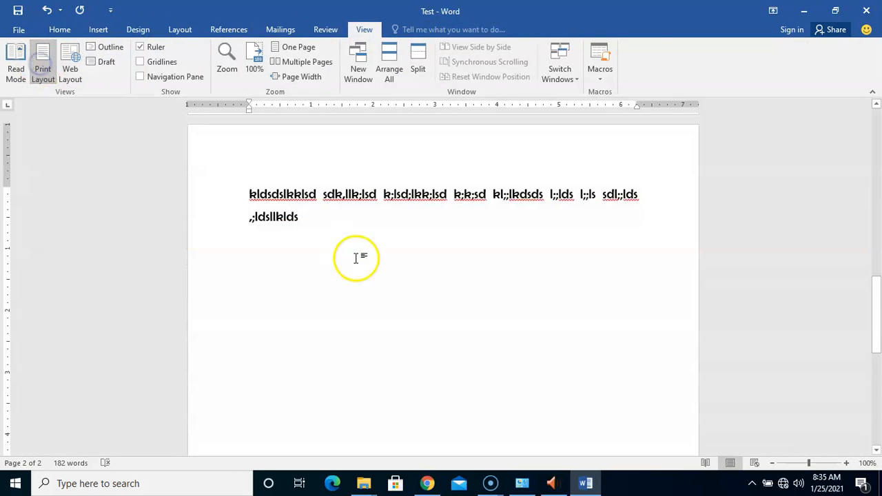
# Step: Insert a manual page break directly before the filler paragraph starting with "Httgnv"
pyautogui.moveTo(876, 303); pyautogui.dragTo(866, 224)
pyautogui.click(246, 268)
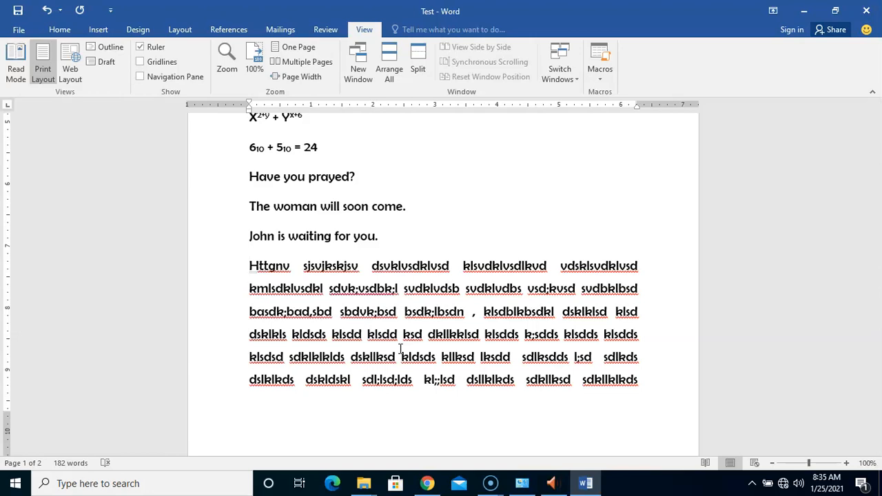
pyautogui.click(251, 267)
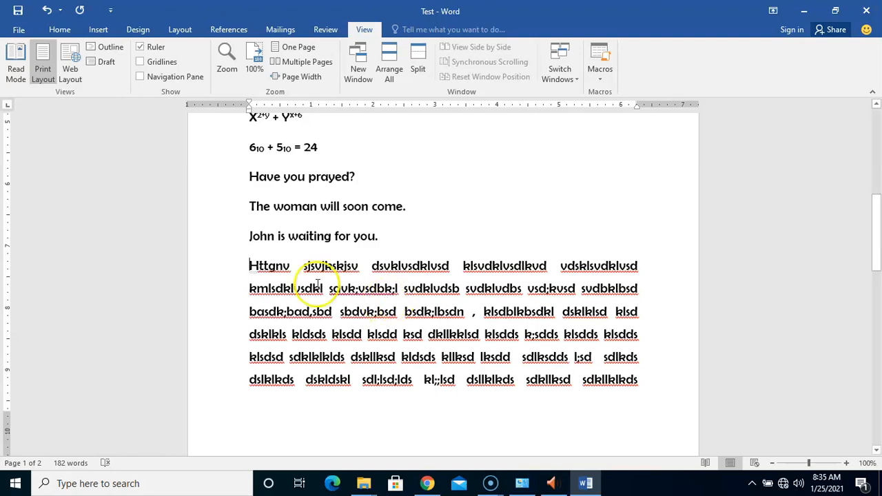
pyautogui.click(249, 268)
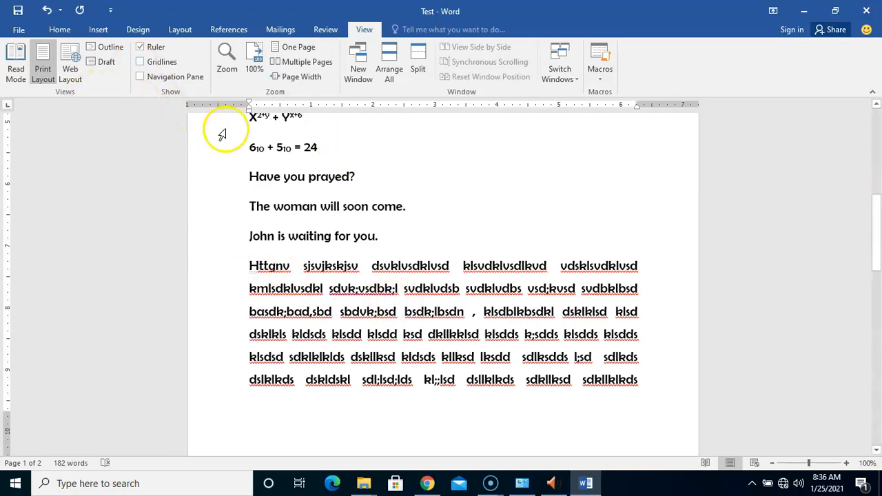
pyautogui.click(173, 31)
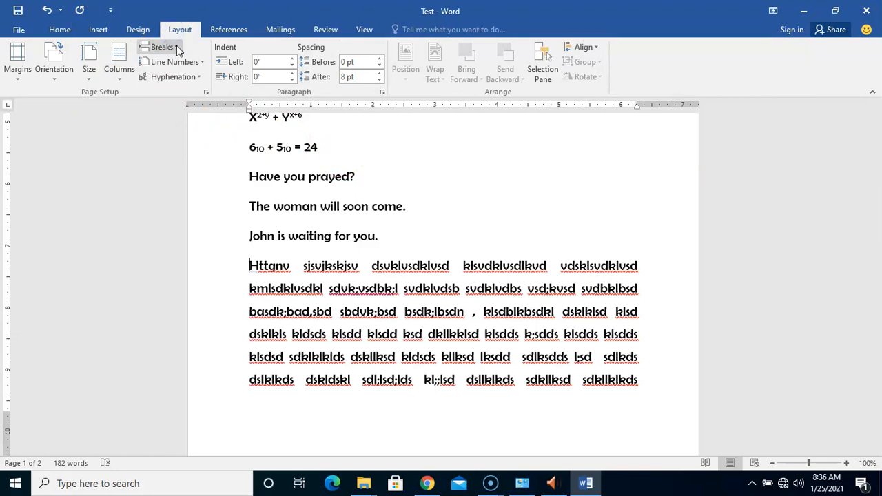
pyautogui.click(176, 47)
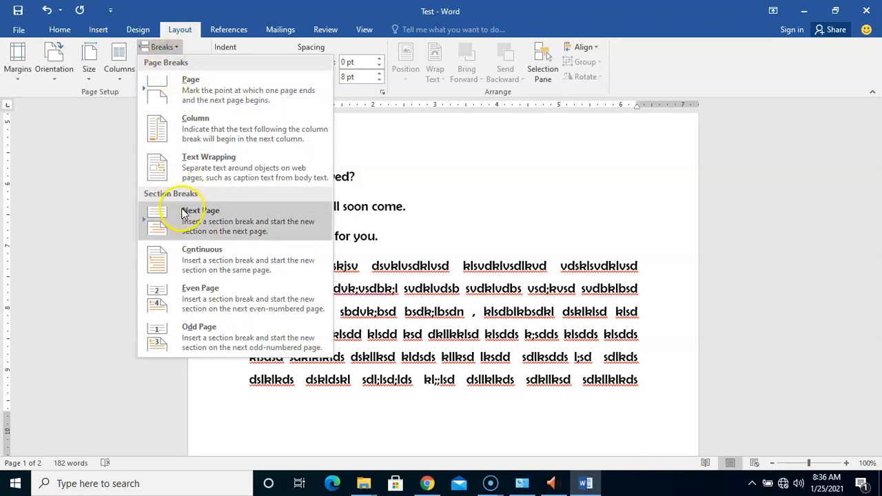
pyautogui.click(204, 90)
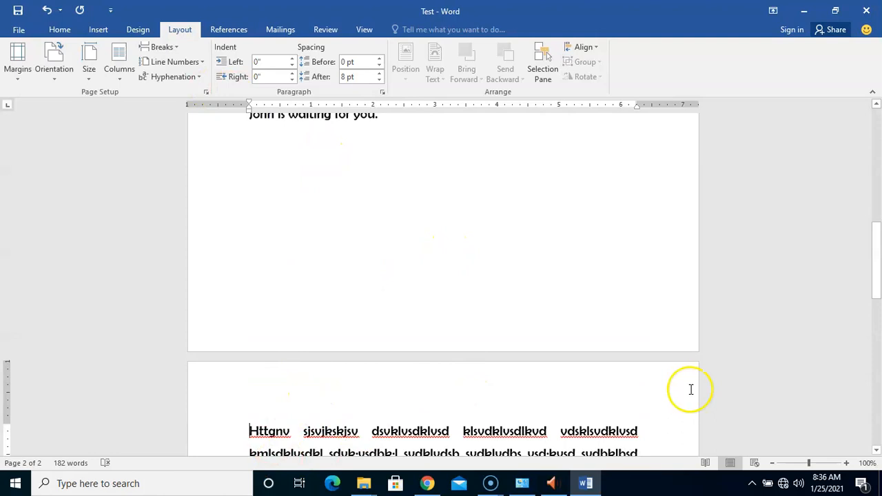
# Step: Check in Draft view how the manual page break before the filler paragraph is displayed, and return to Print Layout
pyautogui.moveTo(877, 236); pyautogui.dragTo(878, 282)
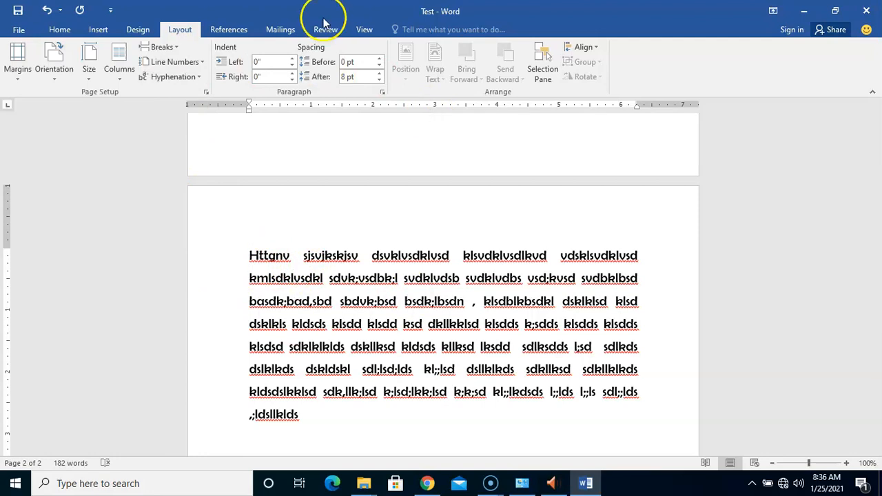
pyautogui.click(365, 30)
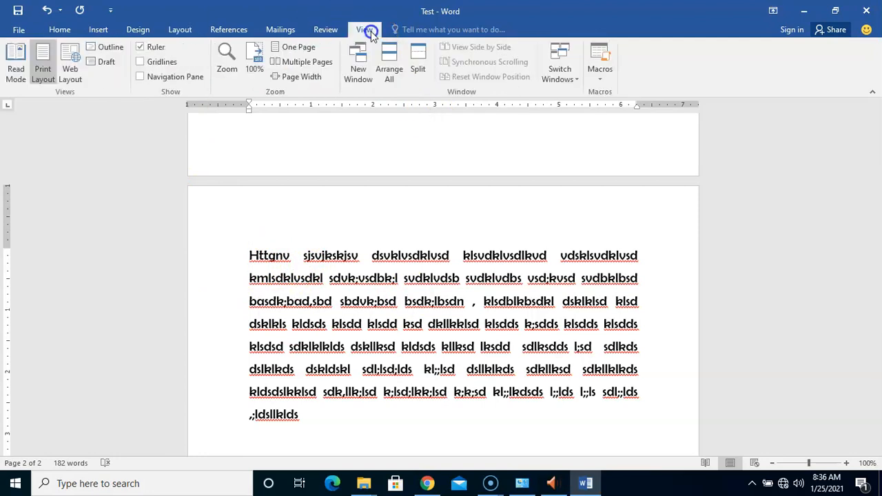
pyautogui.click(107, 62)
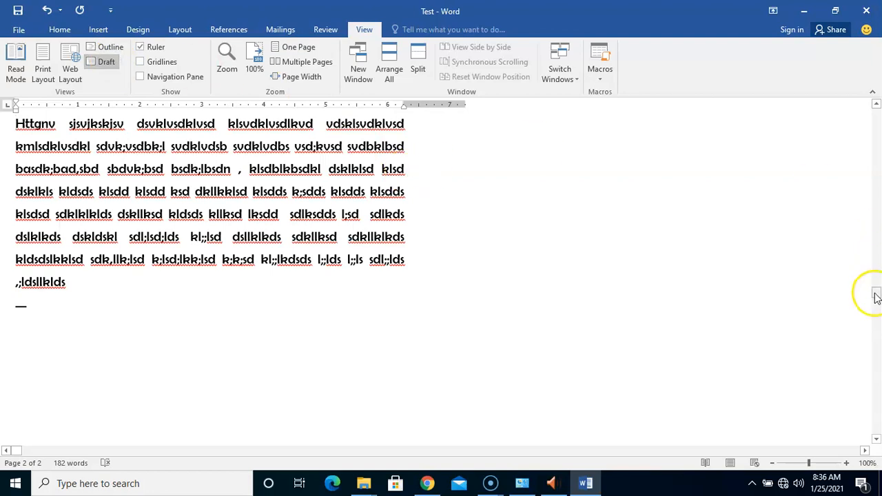
pyautogui.click(876, 105)
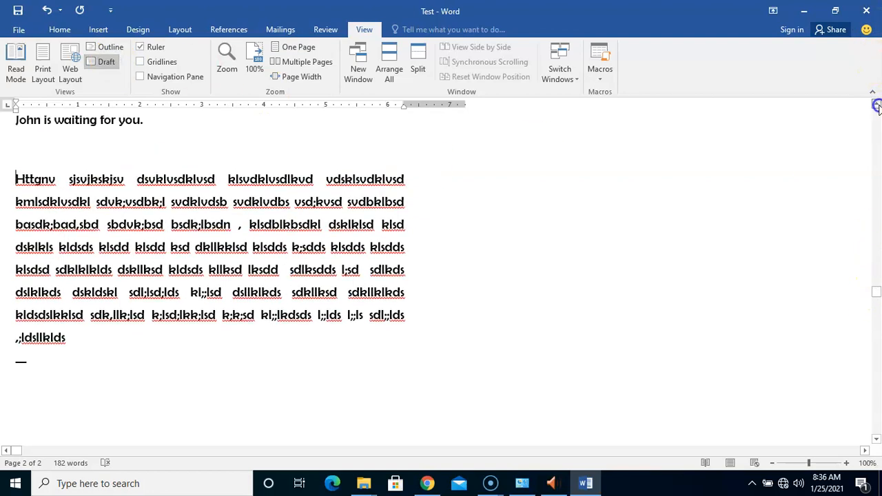
pyautogui.click(877, 105)
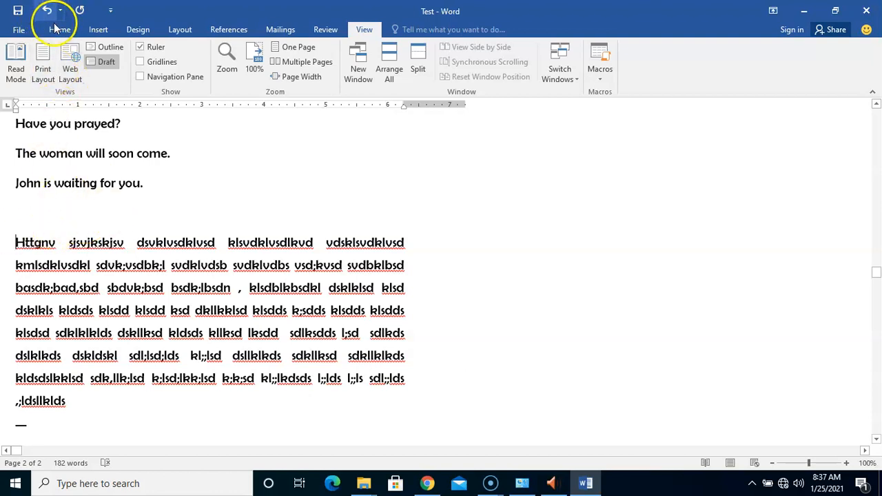
pyautogui.click(42, 70)
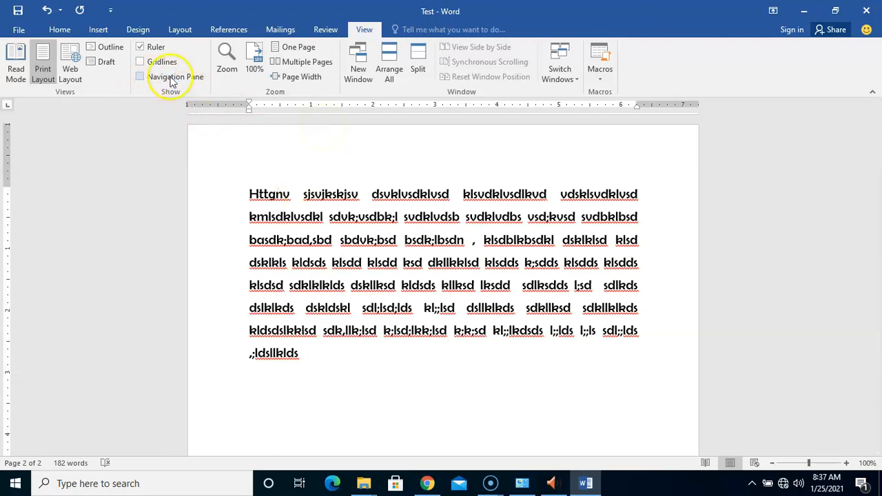
# Step: Show the formatting marks and bring the page break mark at the end of page 1 into view
pyautogui.click(61, 32)
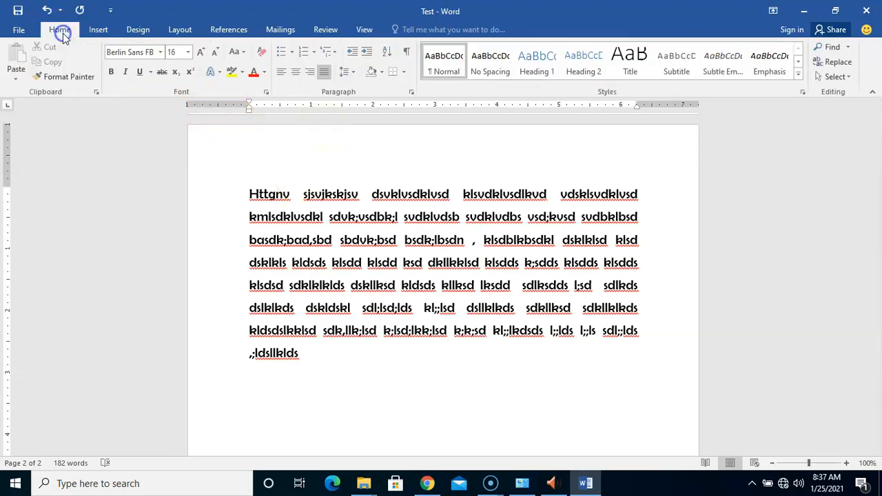
pyautogui.click(409, 53)
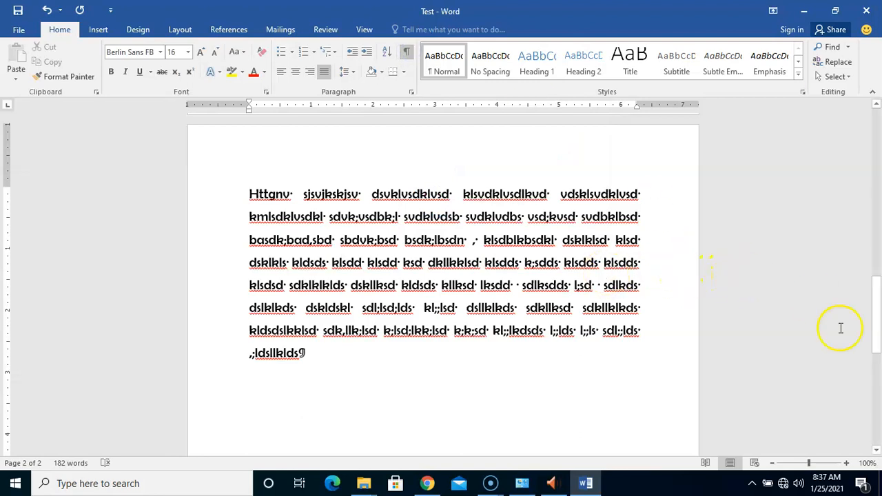
pyautogui.moveTo(876, 315); pyautogui.dragTo(877, 224)
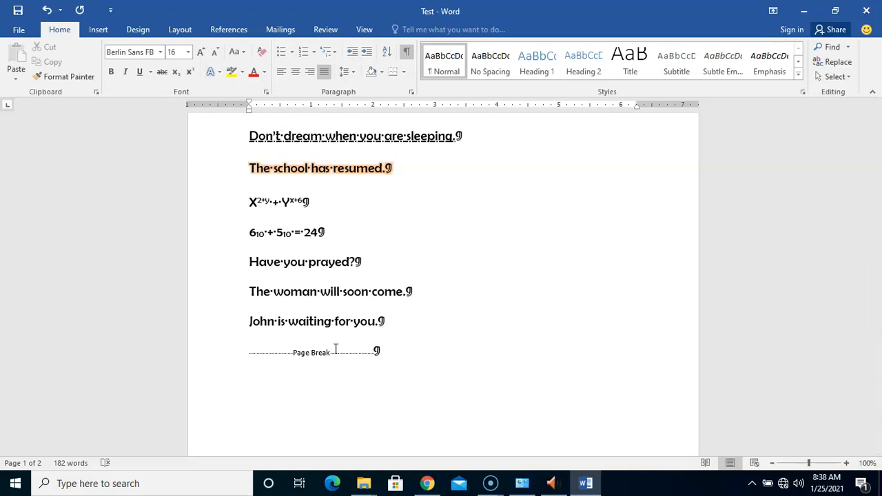
# Step: Insert a page break within the filler paragraph on page 2, directly before the line starting with "klsdsd"
pyautogui.moveTo(876, 242); pyautogui.dragTo(878, 324)
pyautogui.click(250, 236)
pyautogui.click(250, 236)
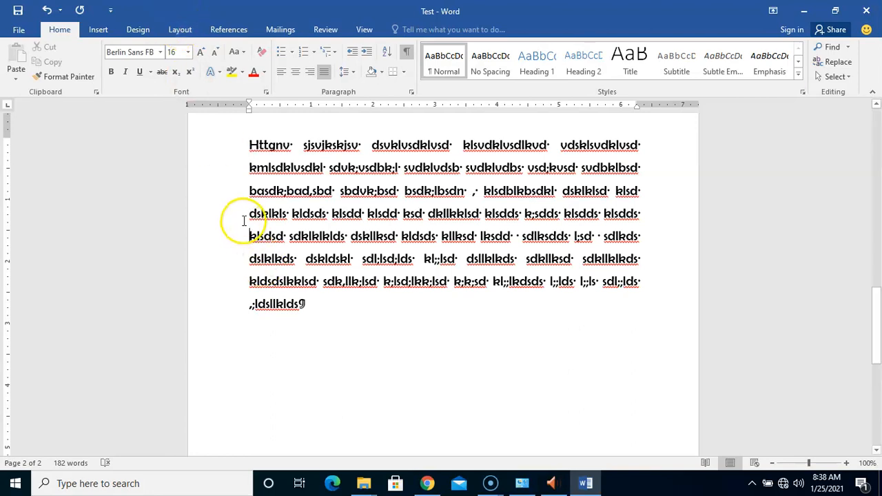
pyautogui.click(178, 29)
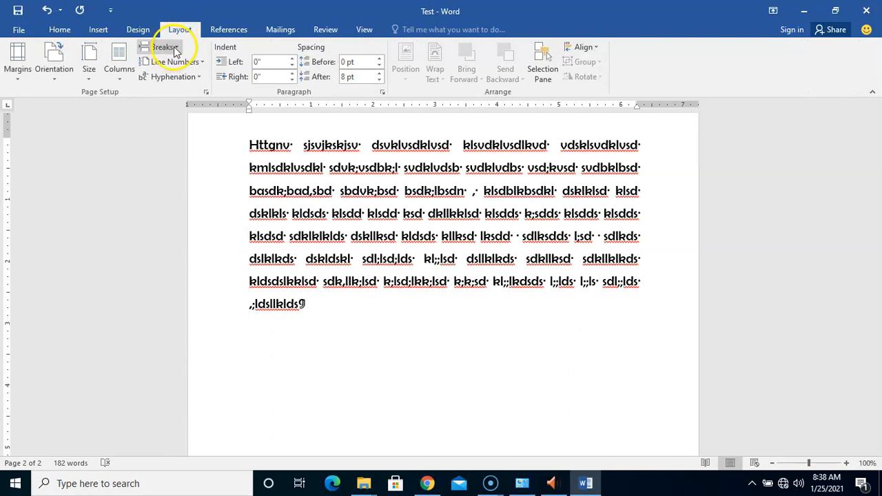
pyautogui.click(173, 47)
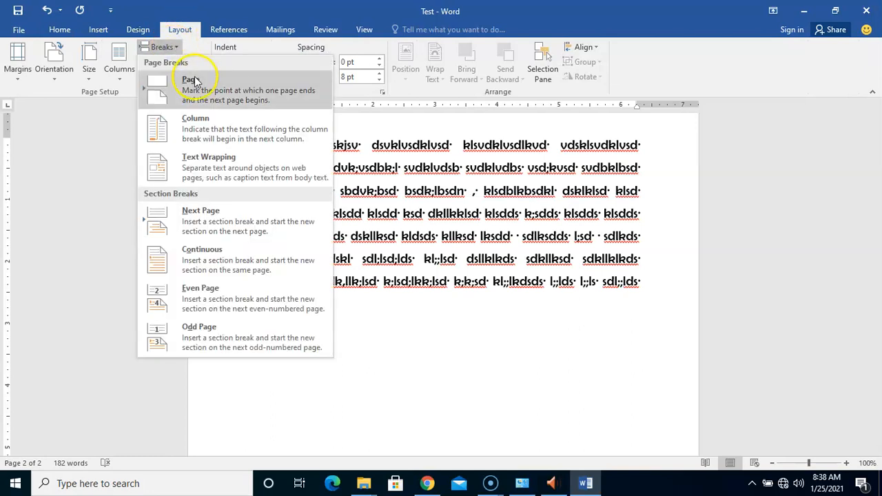
pyautogui.click(201, 94)
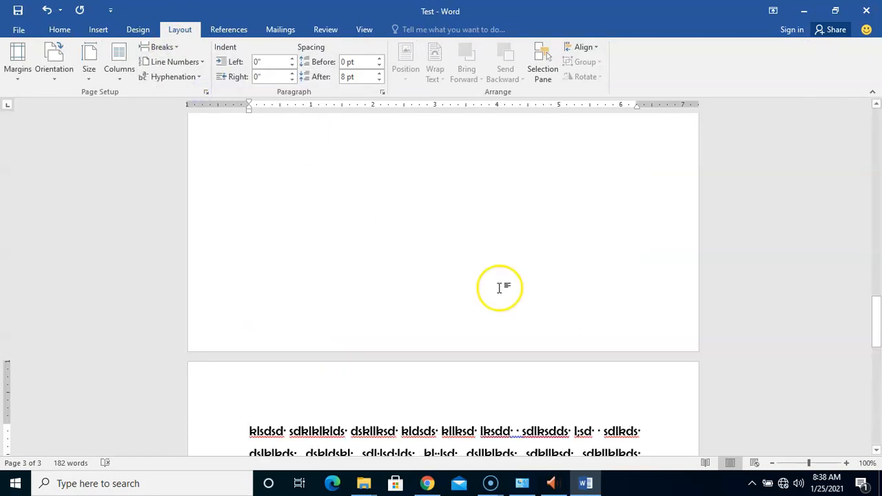
# Step: Examine the page break mark at the end of page 1, the available break types, and the break mark inside the filler paragraph
pyautogui.moveTo(879, 343); pyautogui.dragTo(877, 188)
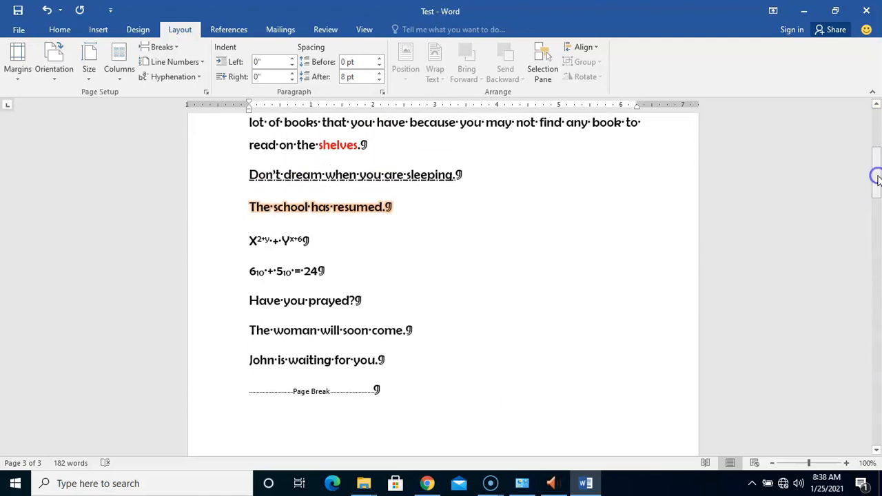
pyautogui.click(95, 29)
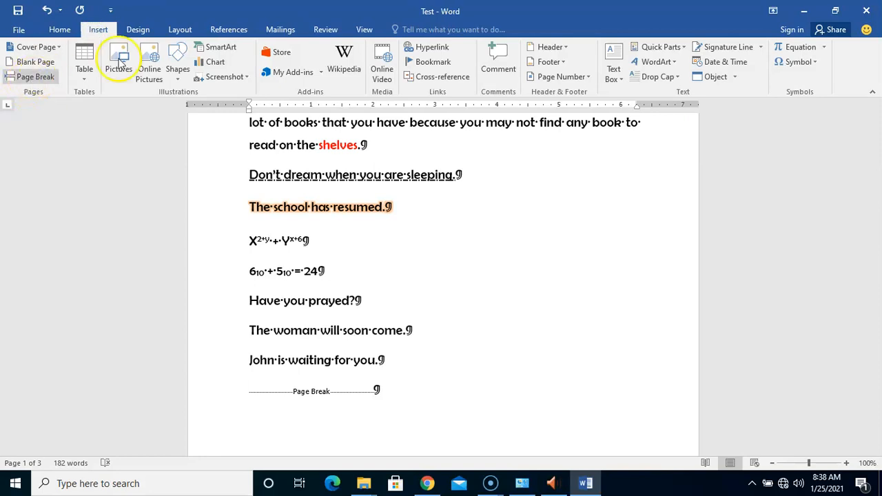
pyautogui.click(185, 30)
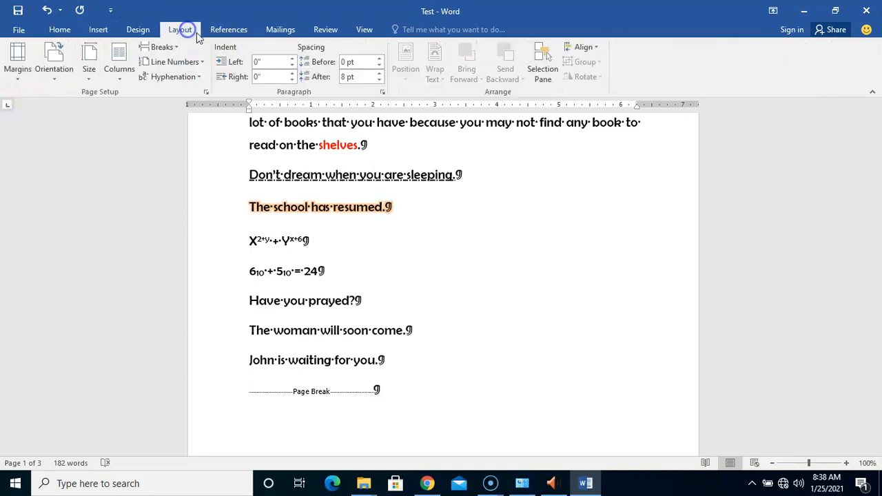
pyautogui.click(164, 47)
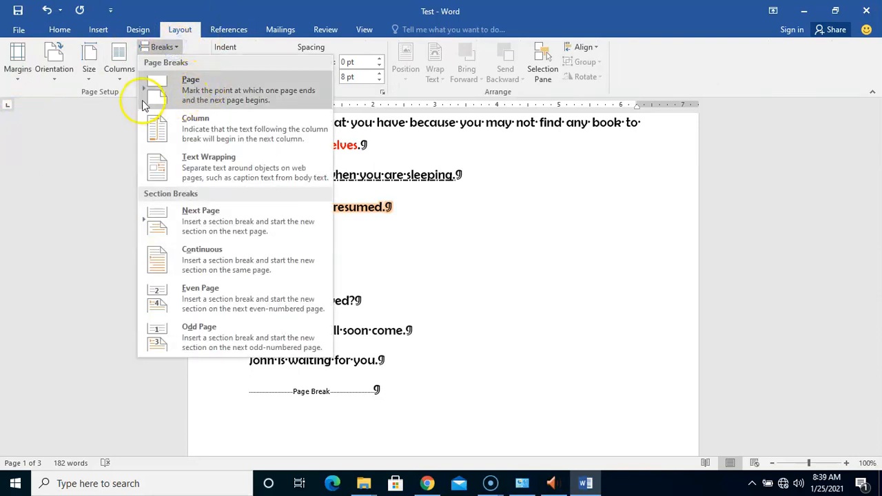
pyautogui.click(97, 30)
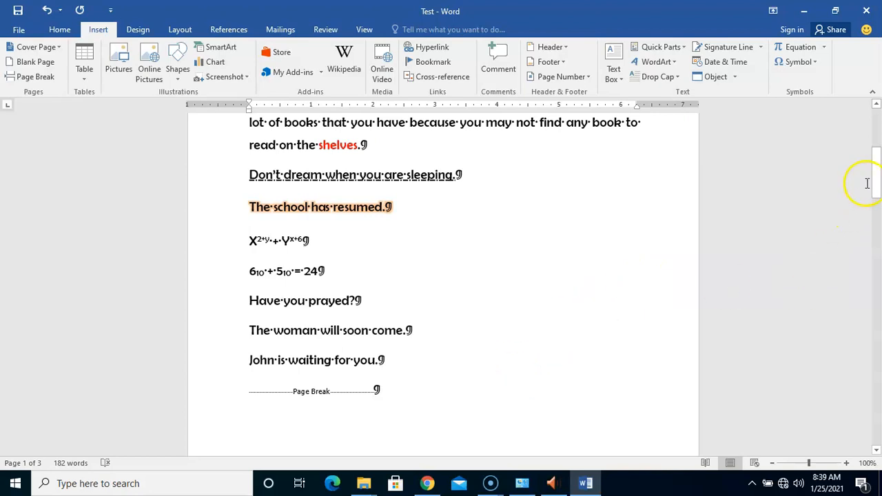
pyautogui.moveTo(877, 186); pyautogui.dragTo(846, 289)
pyautogui.moveTo(857, 264); pyautogui.dragTo(857, 265)
pyautogui.click(404, 305)
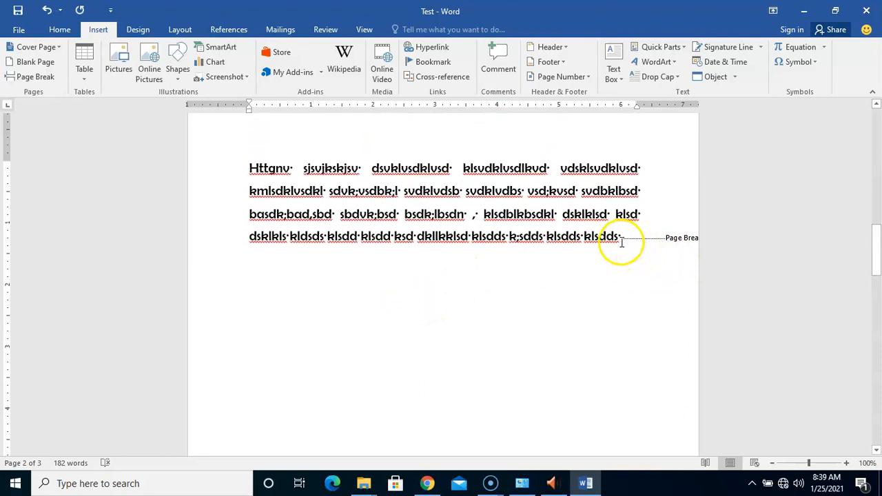
# Step: Insert a blank page directly before the text starting with "klsdsd" at the top of page 3
pyautogui.moveTo(877, 257); pyautogui.dragTo(878, 336)
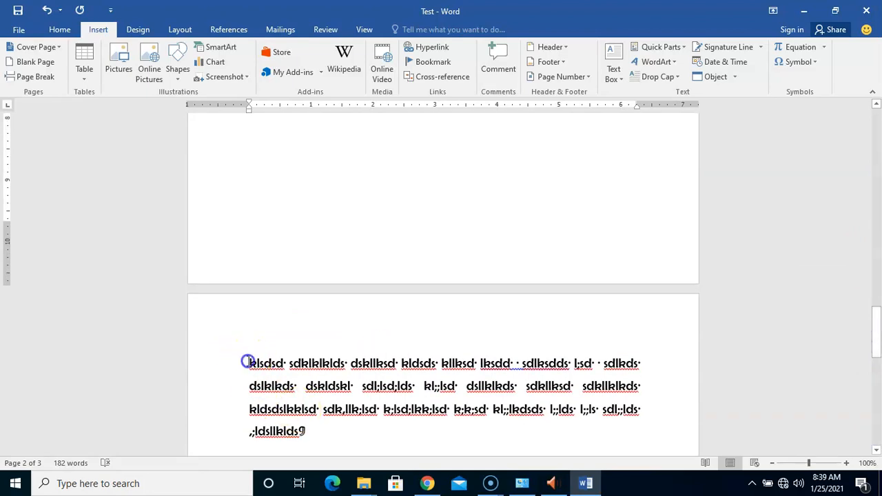
pyautogui.click(249, 362)
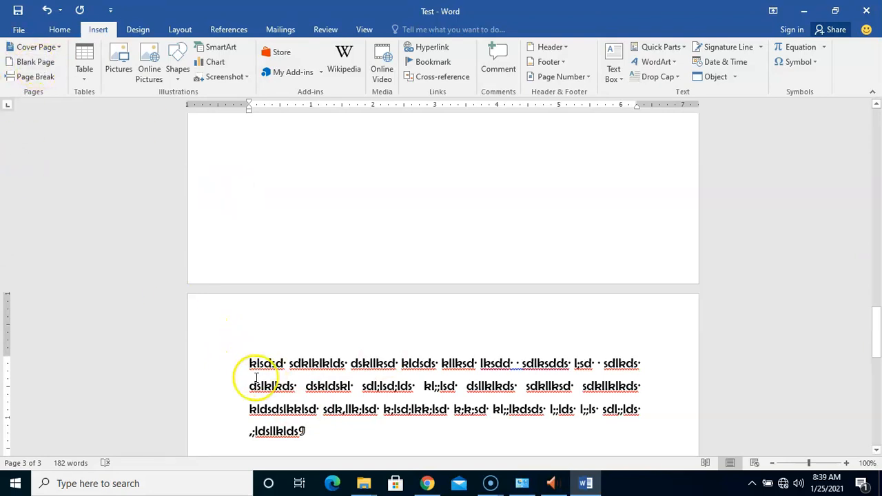
pyautogui.click(21, 63)
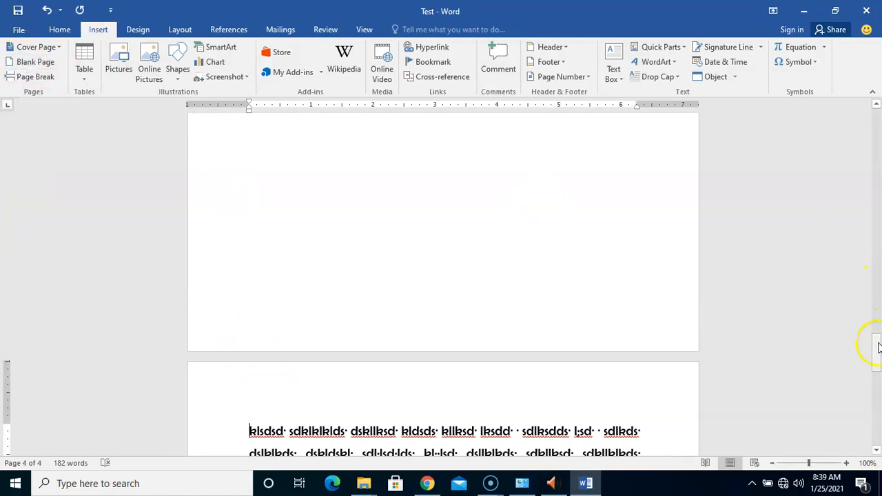
# Step: Examine the paragraph and page break marks on the inserted blank page
pyautogui.moveTo(879, 363); pyautogui.dragTo(878, 302)
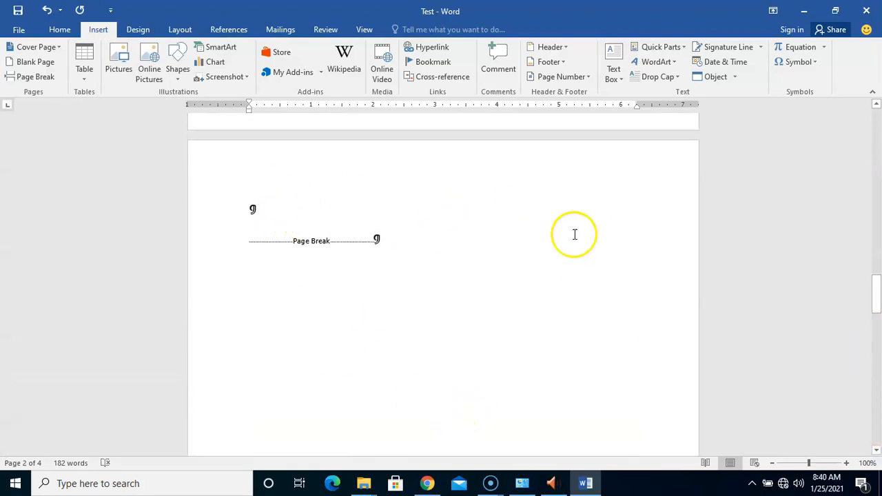
pyautogui.click(286, 277)
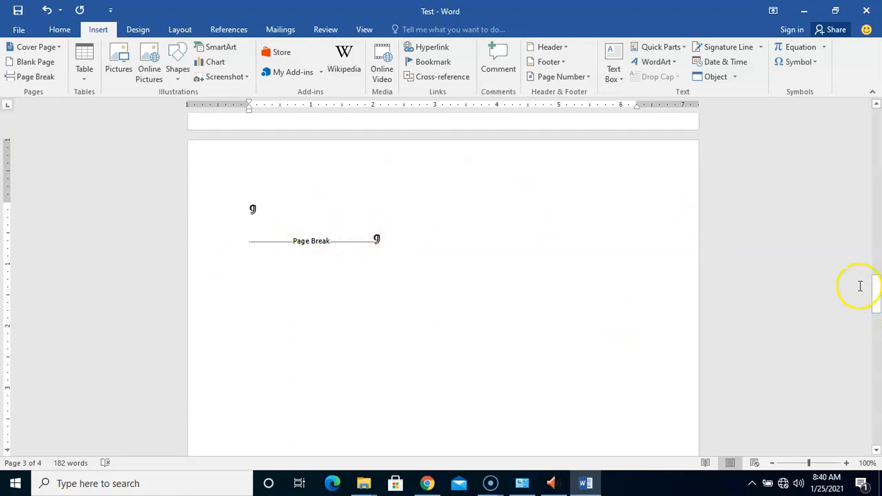
pyautogui.moveTo(877, 303)
pyautogui.mouseDown()
pyautogui.moveTo(878, 388)
pyautogui.moveTo(873, 289)
pyautogui.moveTo(871, 300)
pyautogui.mouseUp()
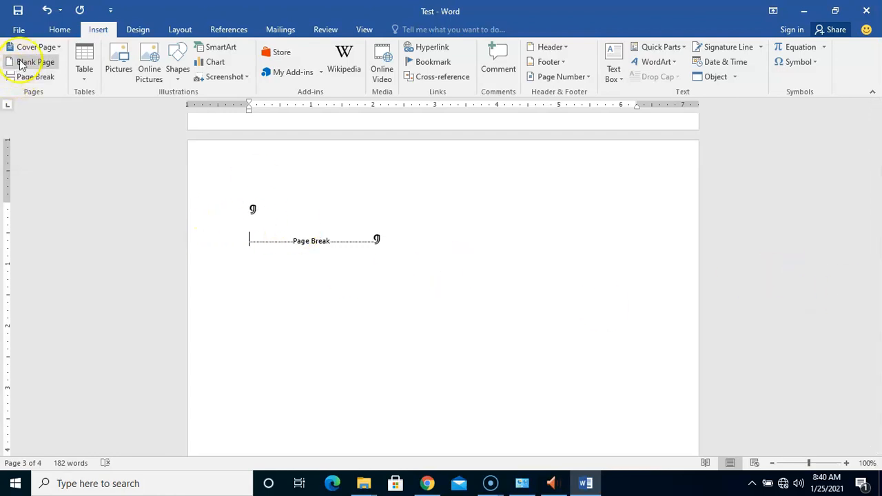
# Step: Hide the formatting marks and check how the blank page looks without them
pyautogui.click(50, 33)
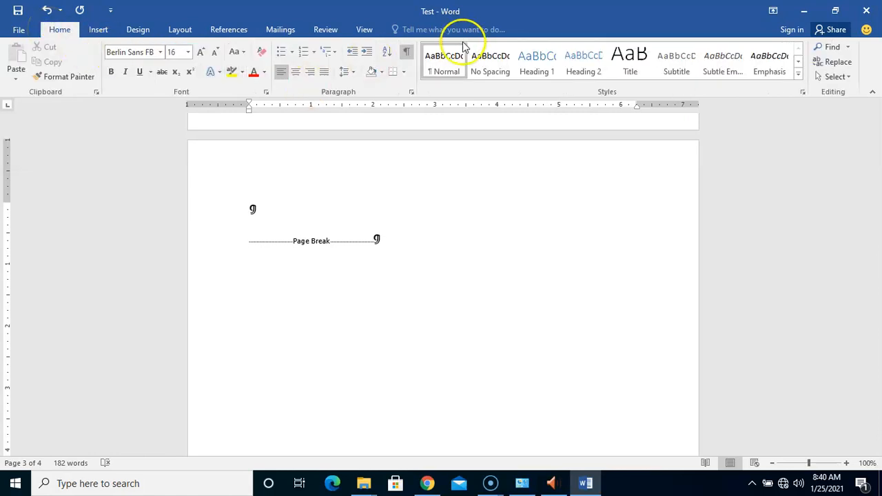
pyautogui.click(406, 55)
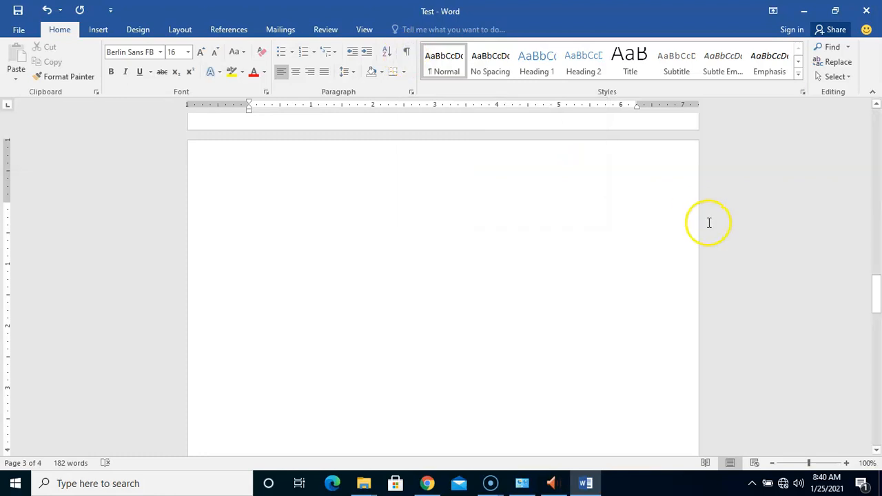
pyautogui.moveTo(879, 291)
pyautogui.mouseDown()
pyautogui.moveTo(876, 366)
pyautogui.moveTo(859, 159)
pyautogui.moveTo(869, 75)
pyautogui.moveTo(849, 375)
pyautogui.moveTo(857, 425)
pyautogui.moveTo(847, 394)
pyautogui.moveTo(863, 407)
pyautogui.moveTo(859, 421)
pyautogui.moveTo(855, 366)
pyautogui.moveTo(878, 365)
pyautogui.moveTo(879, 438)
pyautogui.moveTo(876, 284)
pyautogui.mouseUp()
pyautogui.click(462, 358)
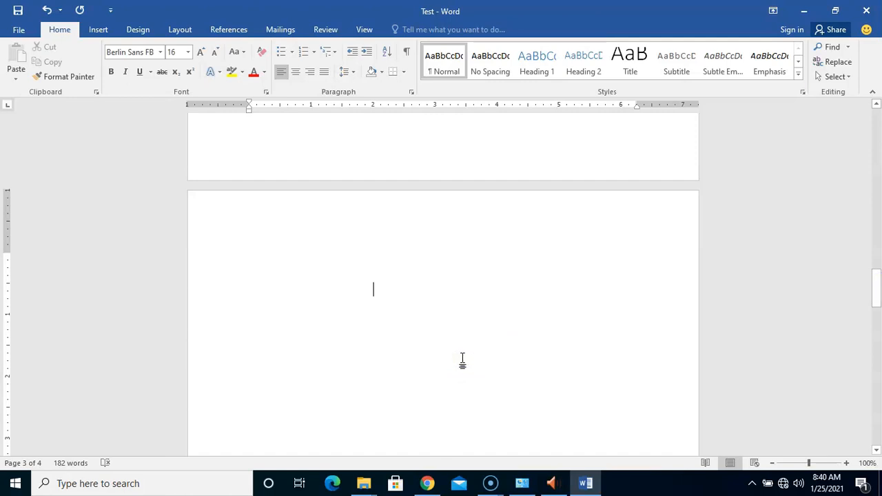
# Step: Browse the cover page designs and insert the Office.com one with the photo of books at the start of the document
pyautogui.moveTo(877, 293); pyautogui.dragTo(868, 123)
pyautogui.click(878, 135)
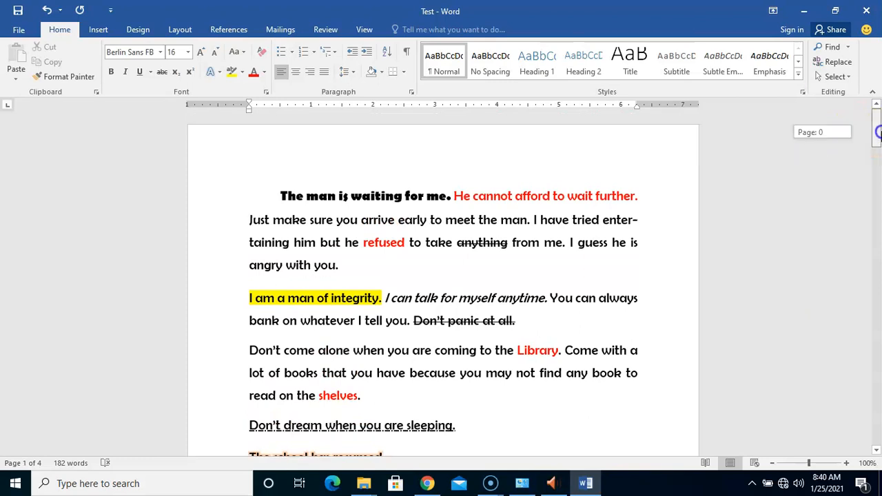
pyautogui.click(98, 31)
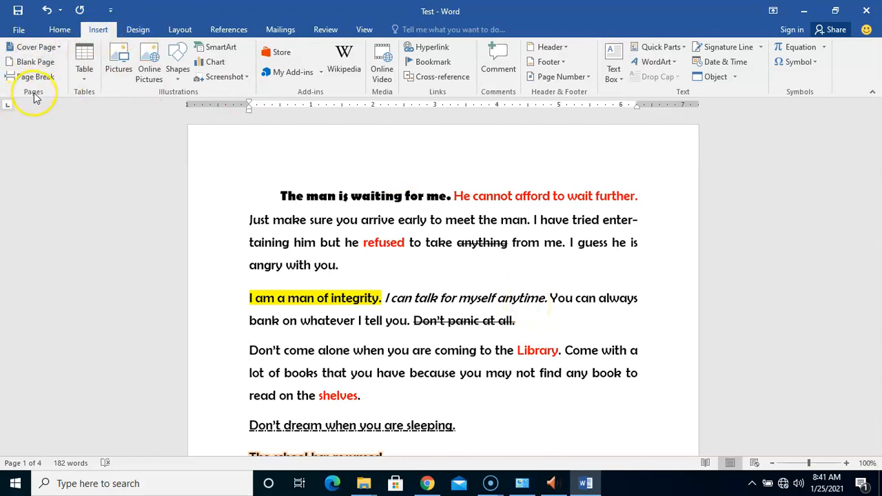
pyautogui.click(59, 47)
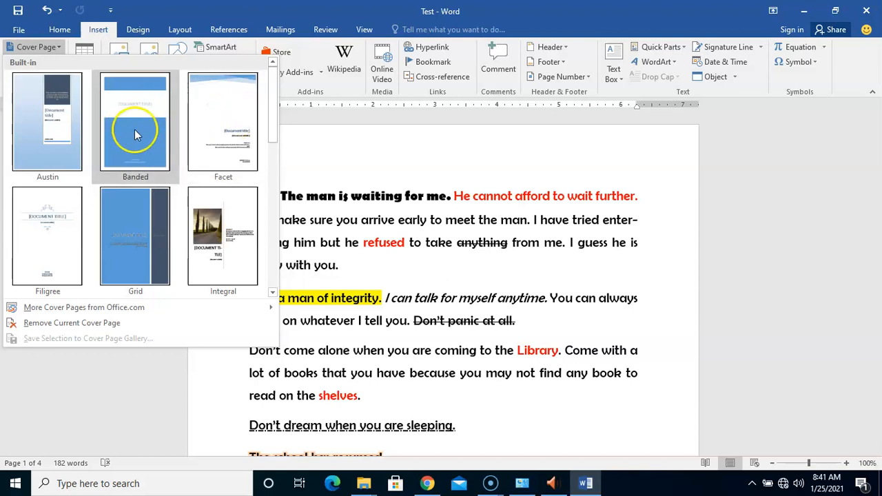
pyautogui.moveTo(274, 119); pyautogui.dragTo(266, 238)
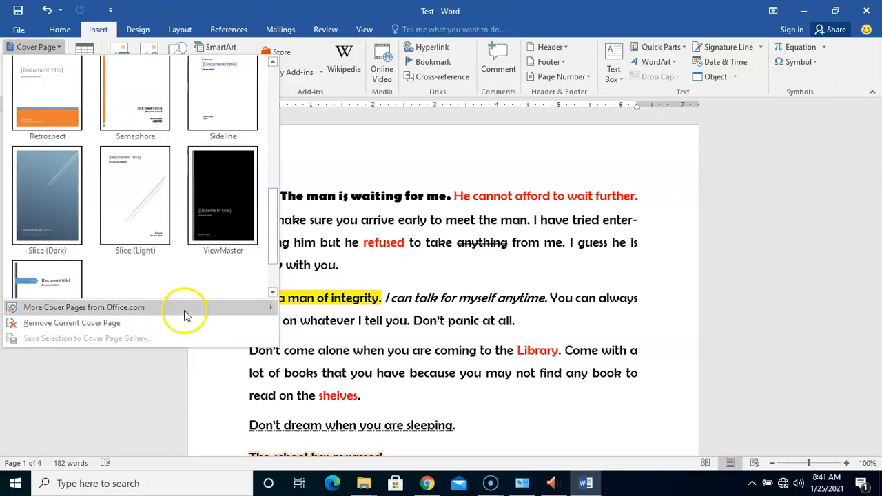
pyautogui.moveTo(203, 310)
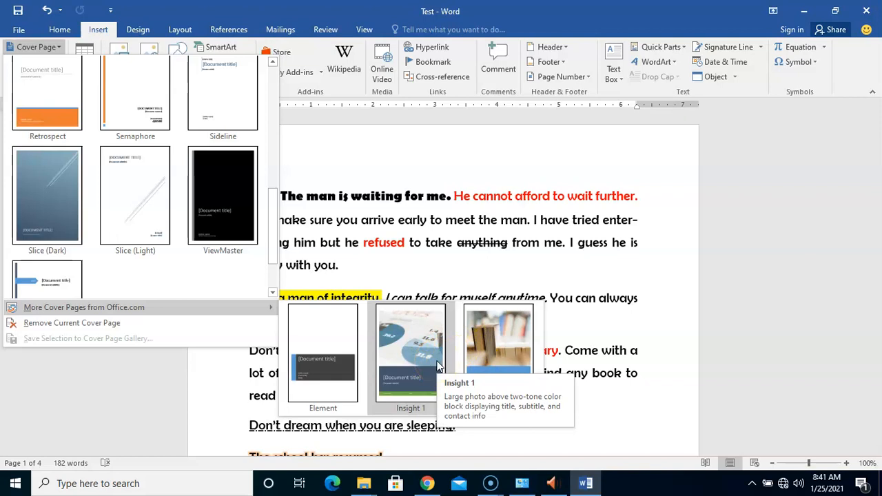
pyautogui.click(501, 357)
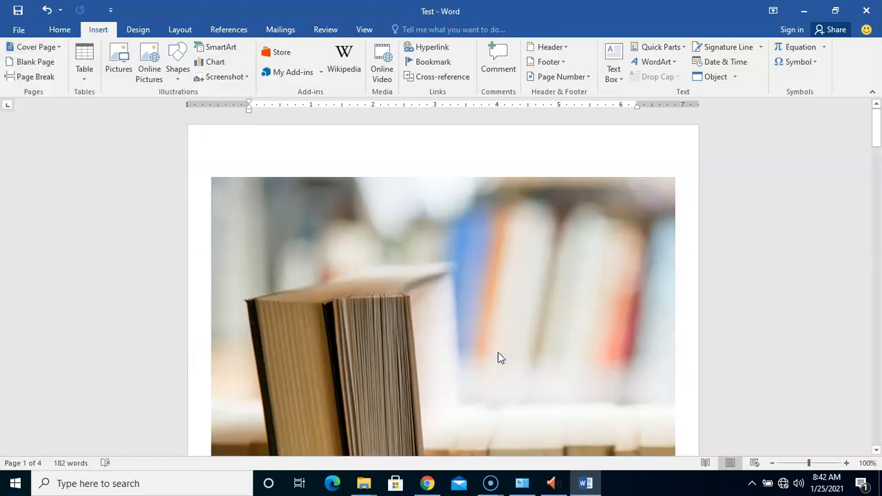
pyautogui.moveTo(878, 132)
pyautogui.mouseDown()
pyautogui.moveTo(877, 156)
pyautogui.moveTo(878, 123)
pyautogui.moveTo(876, 137)
pyautogui.mouseUp()
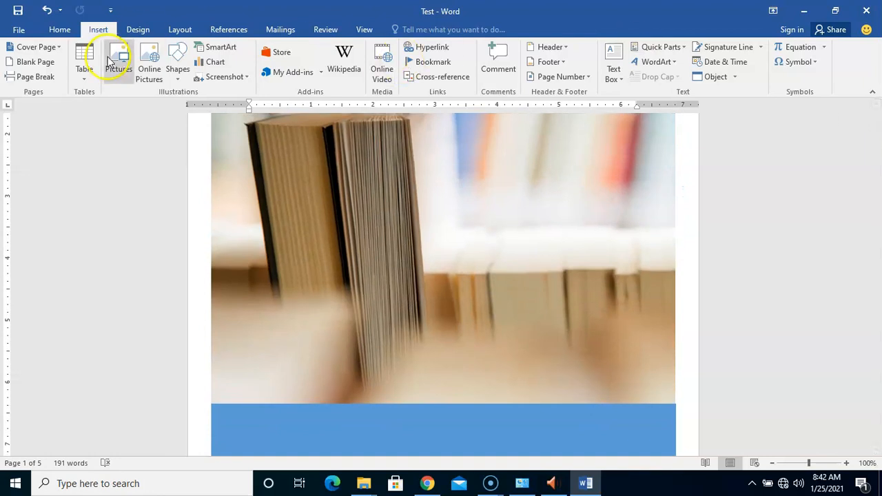
# Step: Replace the cover page with the built-in Banded design and bring its company details into view
pyautogui.click(36, 47)
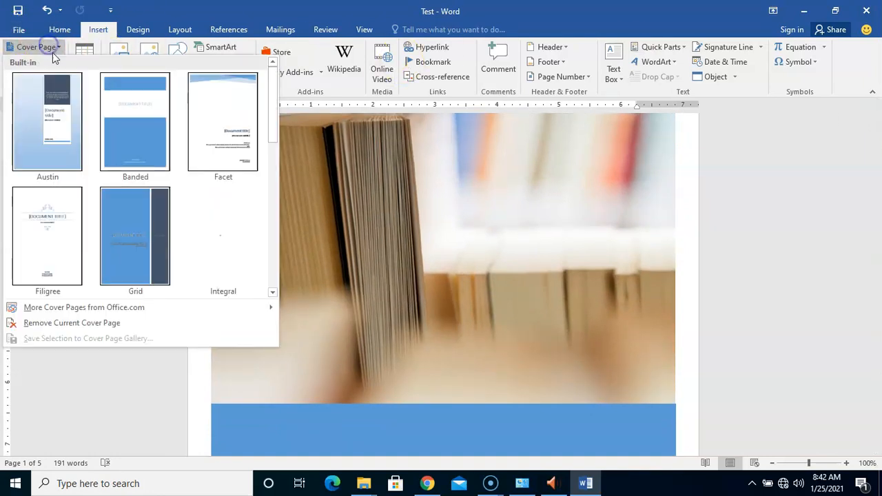
pyautogui.click(133, 120)
pyautogui.moveTo(877, 126)
pyautogui.mouseDown()
pyautogui.moveTo(878, 185)
pyautogui.moveTo(873, 114)
pyautogui.moveTo(877, 176)
pyautogui.mouseUp()
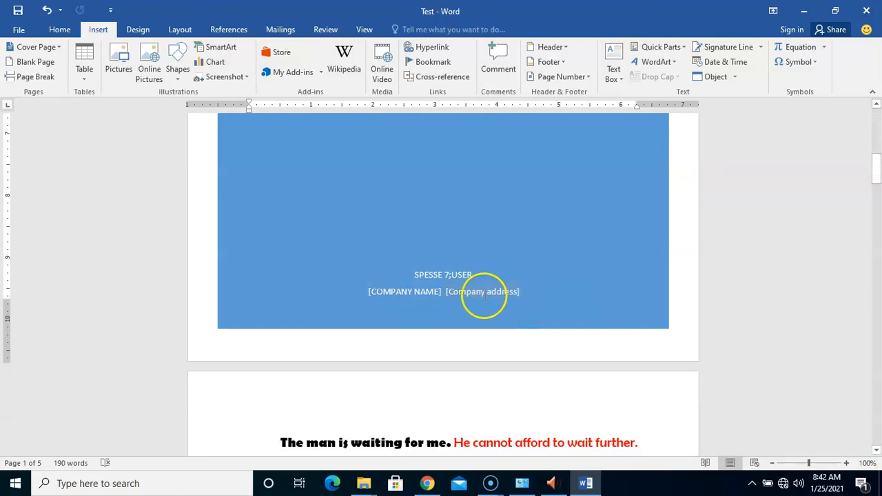
# Step: Set the company name on the Banded cover page to MICROSOFT
pyautogui.click(419, 293)
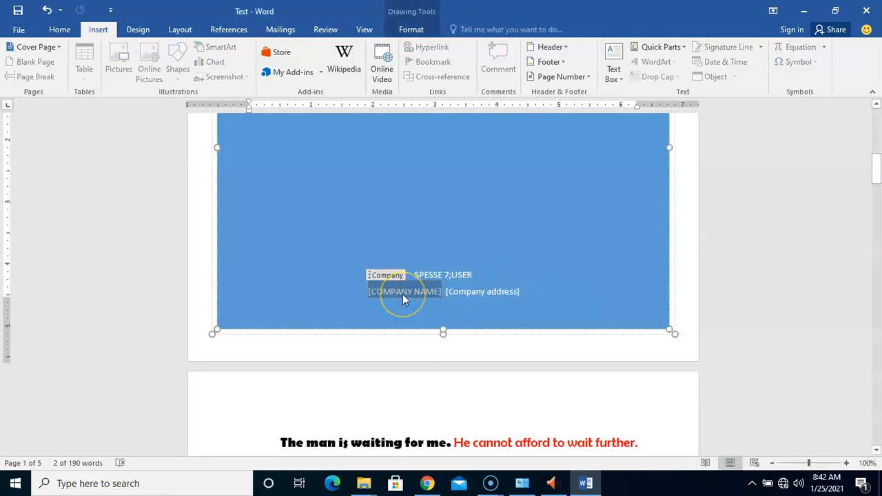
pyautogui.write('M')
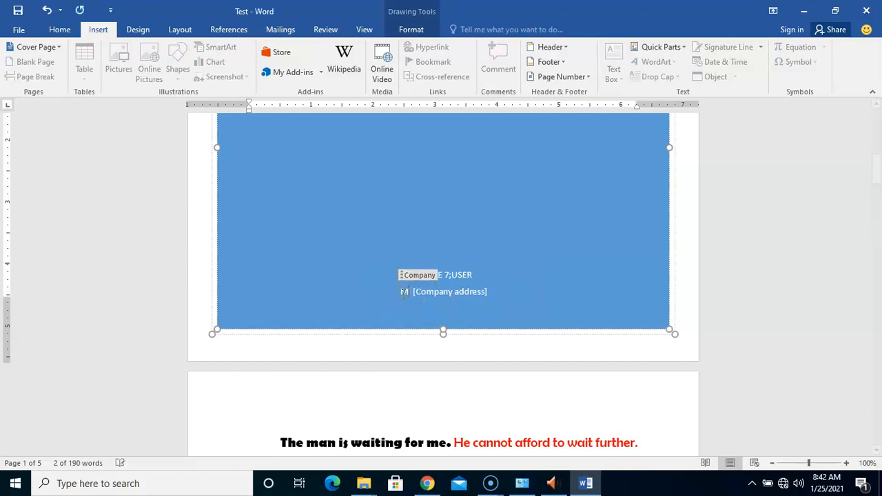
pyautogui.write('ICRO')
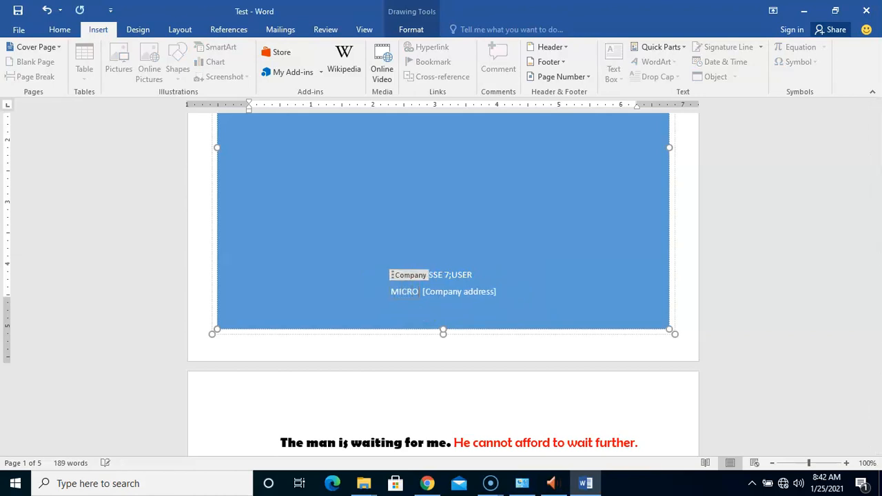
pyautogui.write('SOFT')
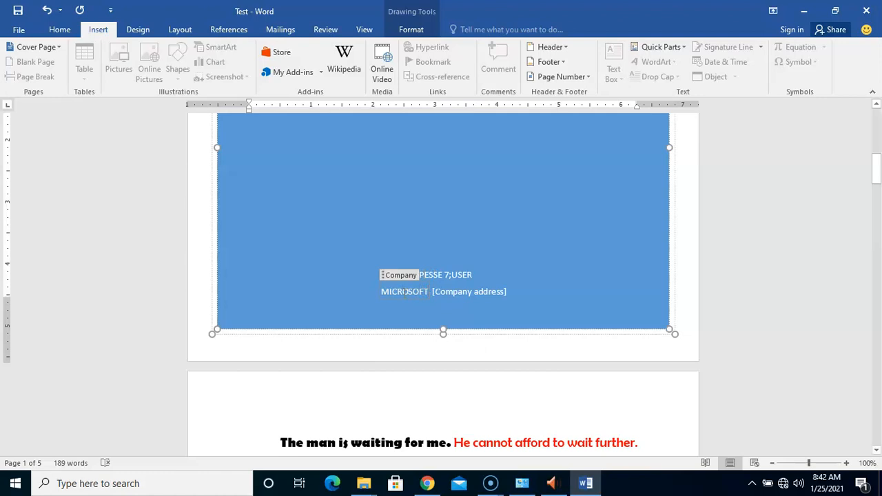
# Step: Fill in the company's street address in the address placeholder of the Banded cover page
pyautogui.click(458, 292)
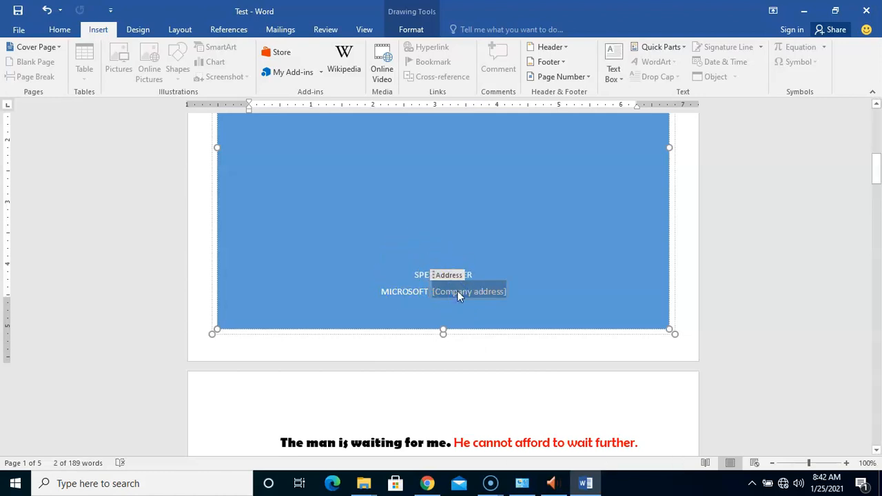
pyautogui.write('6, All')
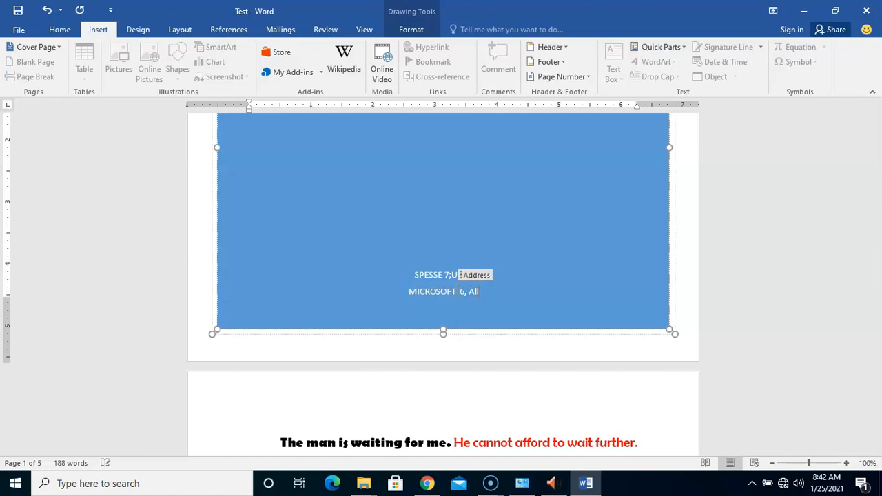
pyautogui.write('en Ave')
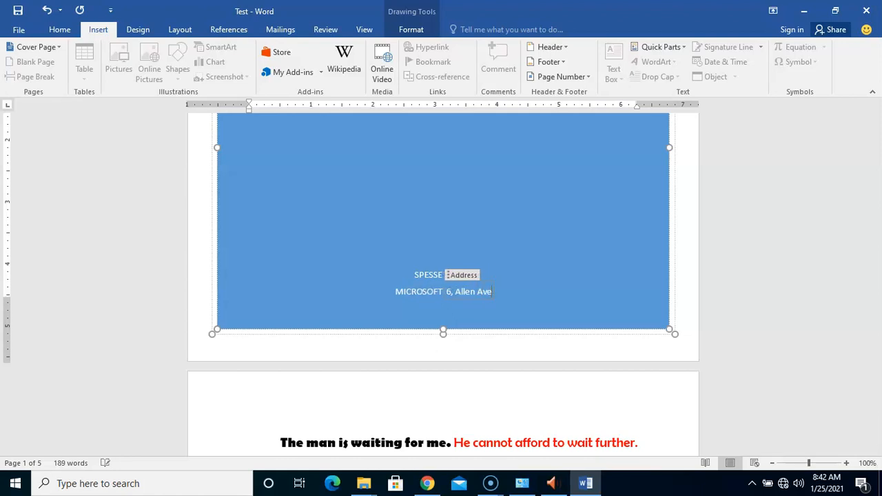
pyautogui.write('nue STreet')
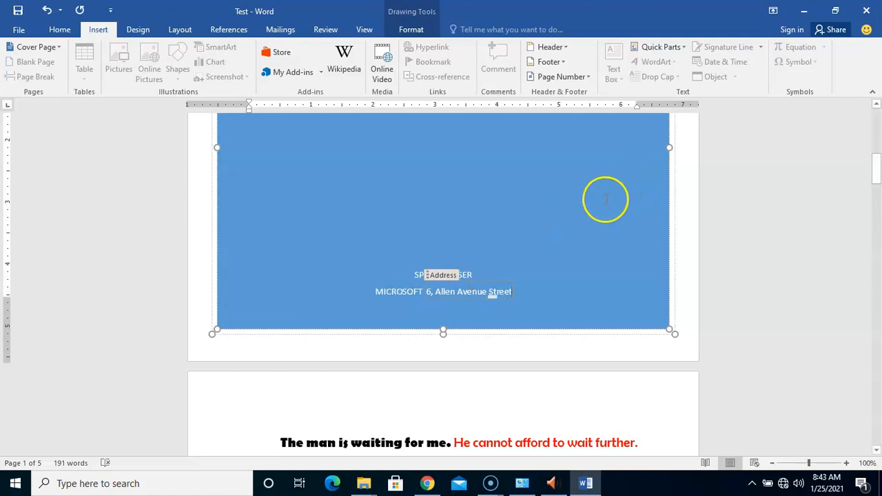
# Step: Delete the author field above the company details on the Banded cover page
pyautogui.click(416, 275)
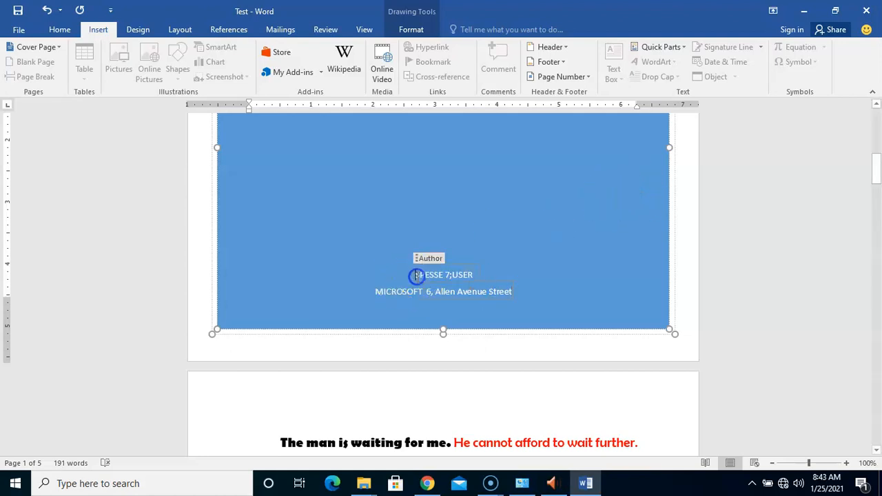
pyautogui.click(418, 260)
pyautogui.press('Delete')
pyautogui.click(624, 221)
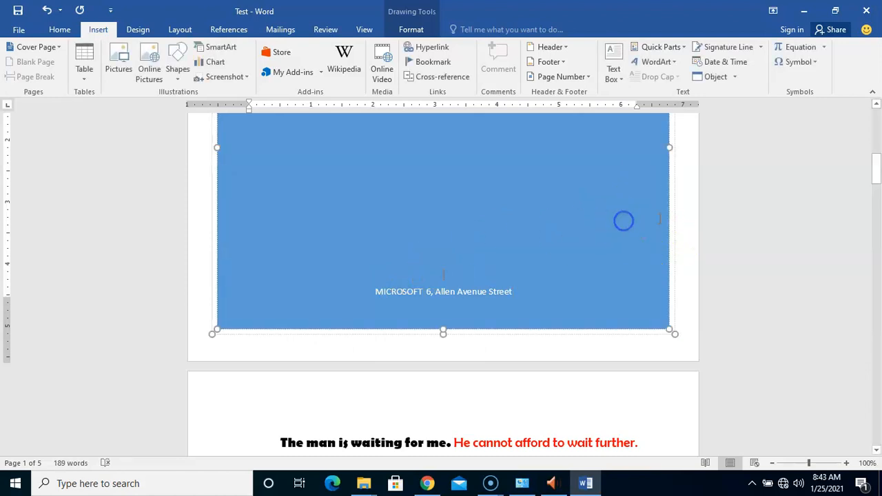
# Step: Set the document title on the Banded cover page to COMPANY PROFILE
pyautogui.moveTo(876, 178); pyautogui.dragTo(877, 120)
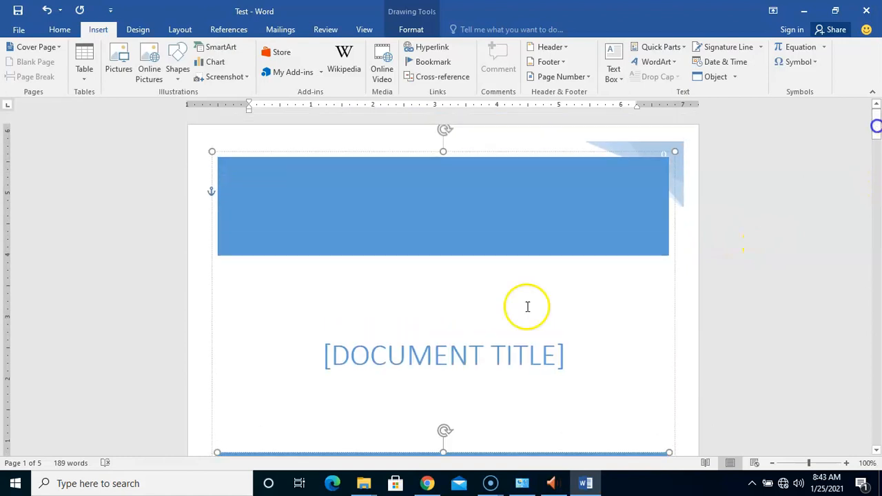
pyautogui.click(474, 348)
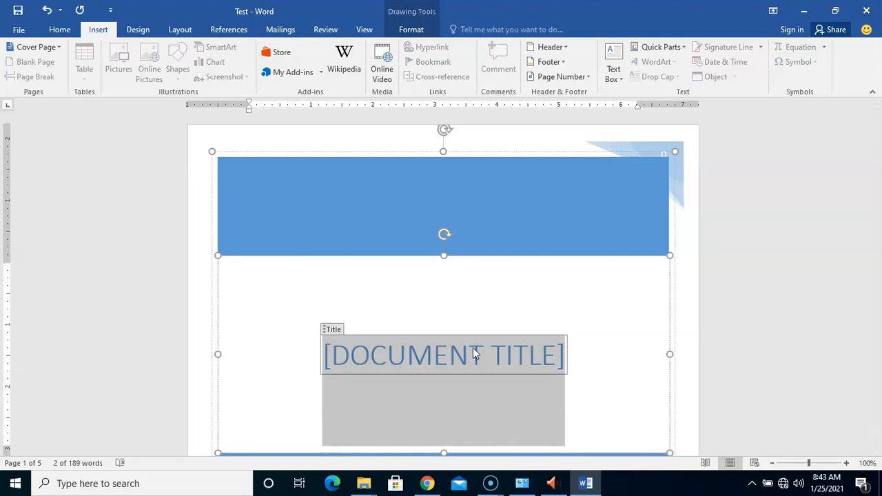
pyautogui.write('COMPA')
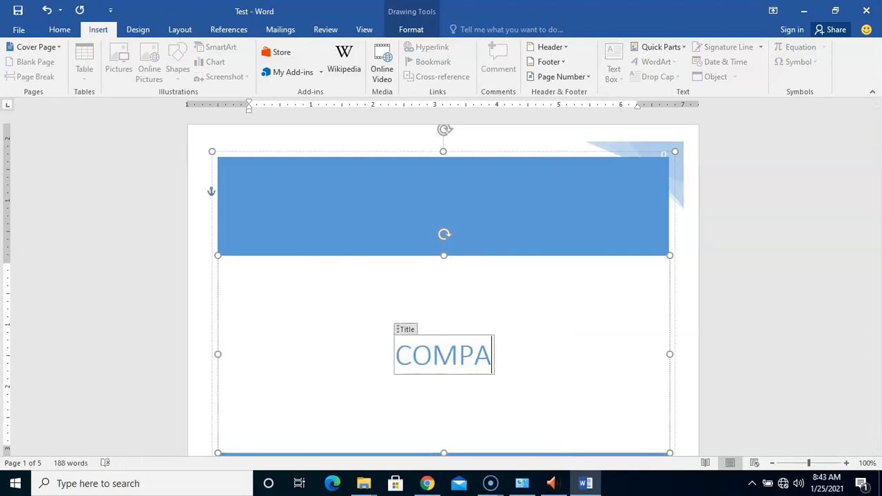
pyautogui.write('NY')
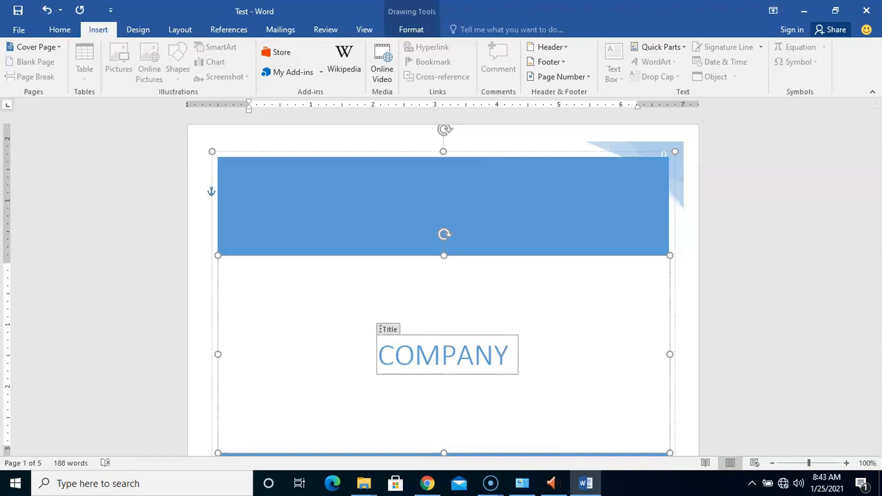
pyautogui.write(' PROFILE')
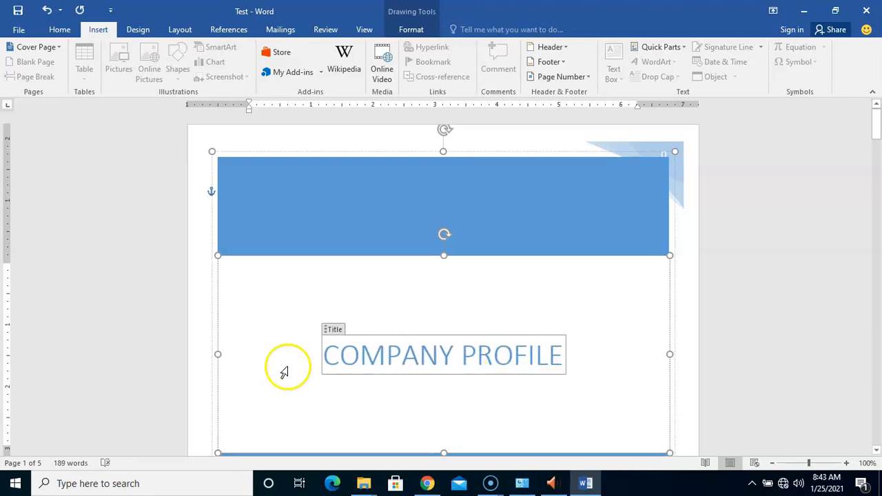
pyautogui.click(694, 295)
pyautogui.moveTo(877, 131)
pyautogui.mouseDown()
pyautogui.moveTo(876, 244)
pyautogui.moveTo(870, 126)
pyautogui.moveTo(875, 246)
pyautogui.moveTo(874, 122)
pyautogui.mouseUp()
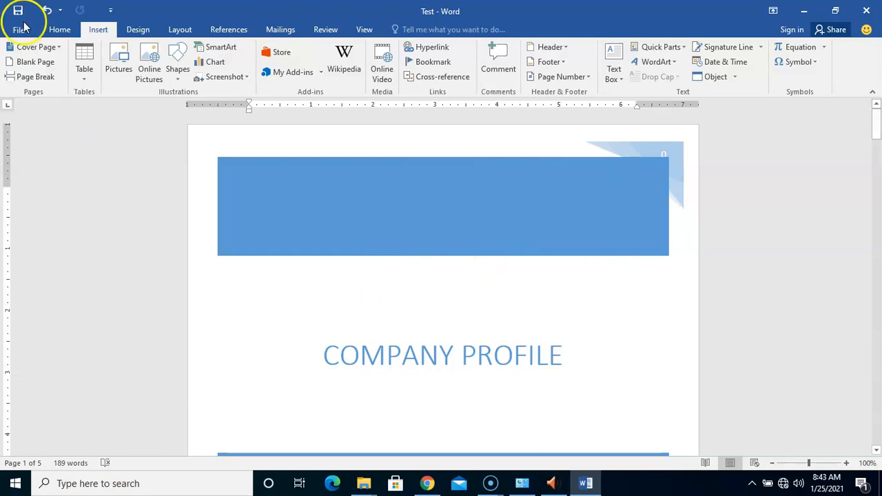
# Step: Replace the cover page with the built-in Grid design and look over its title, abstract and subtitle fields
pyautogui.click(41, 47)
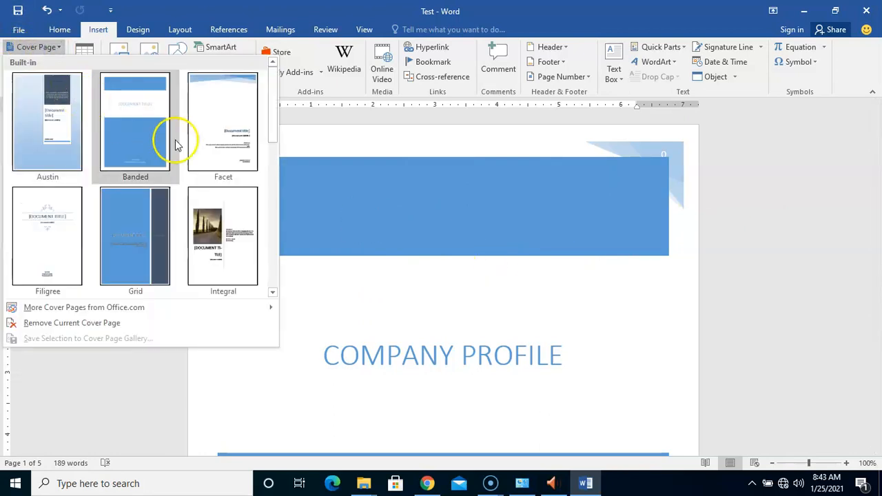
pyautogui.click(154, 221)
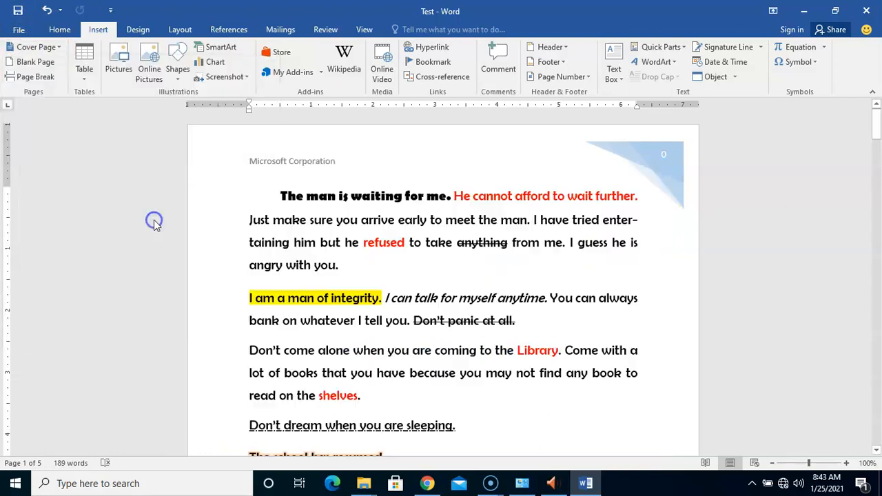
pyautogui.moveTo(876, 128); pyautogui.dragTo(862, 156)
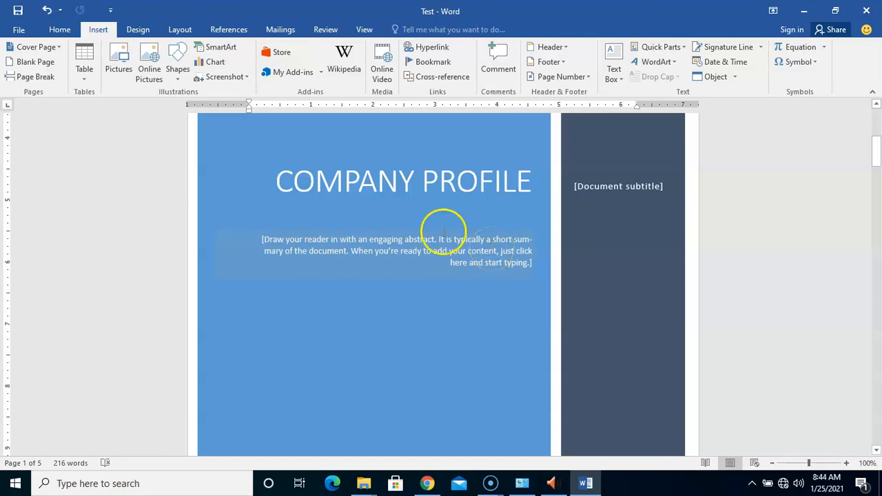
pyautogui.moveTo(878, 153); pyautogui.dragTo(877, 91)
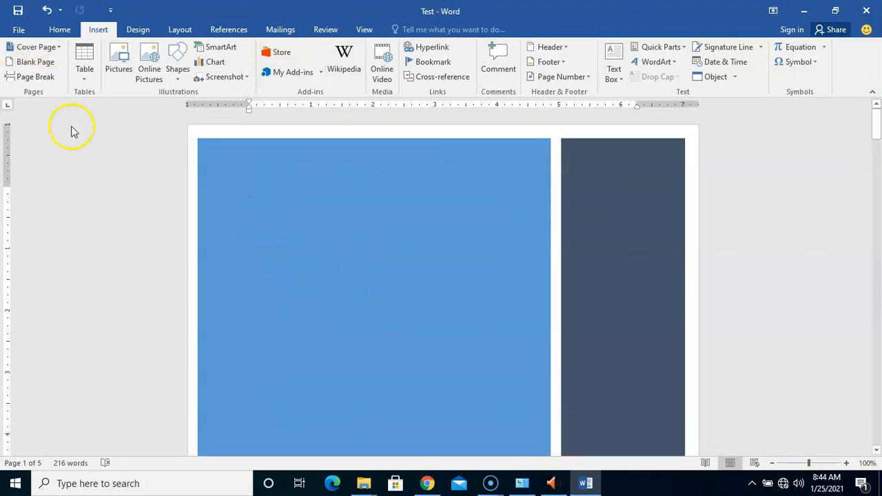
# Step: Replace the Grid cover page with the built-in Austin design
pyautogui.click(56, 46)
pyautogui.click(48, 89)
pyautogui.click(438, 168)
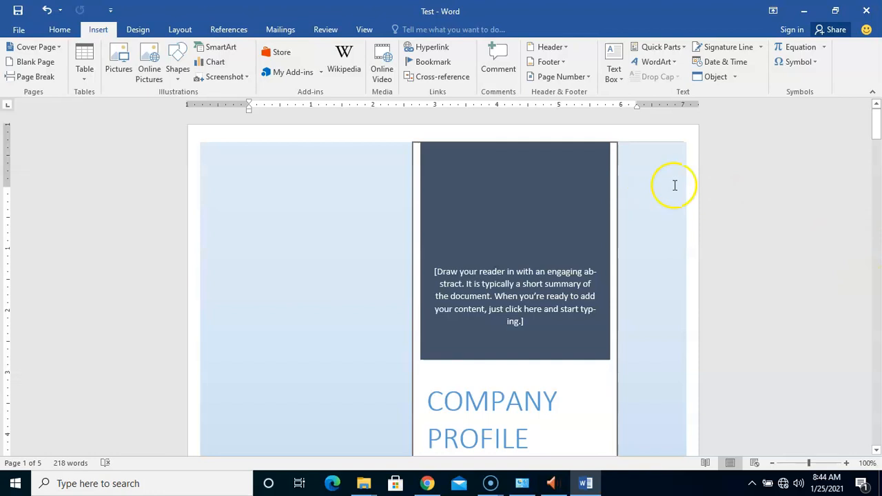
# Step: Remove the current cover page from the document
pyautogui.click(55, 46)
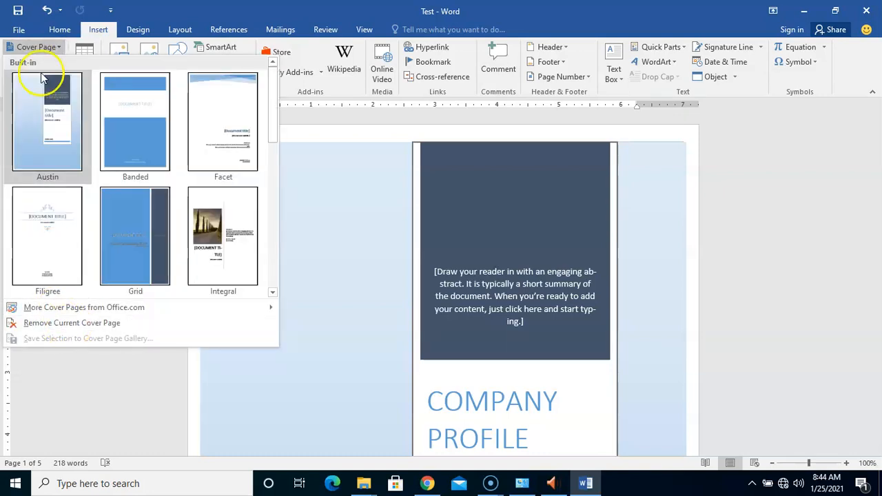
pyautogui.click(55, 46)
pyautogui.click(55, 46)
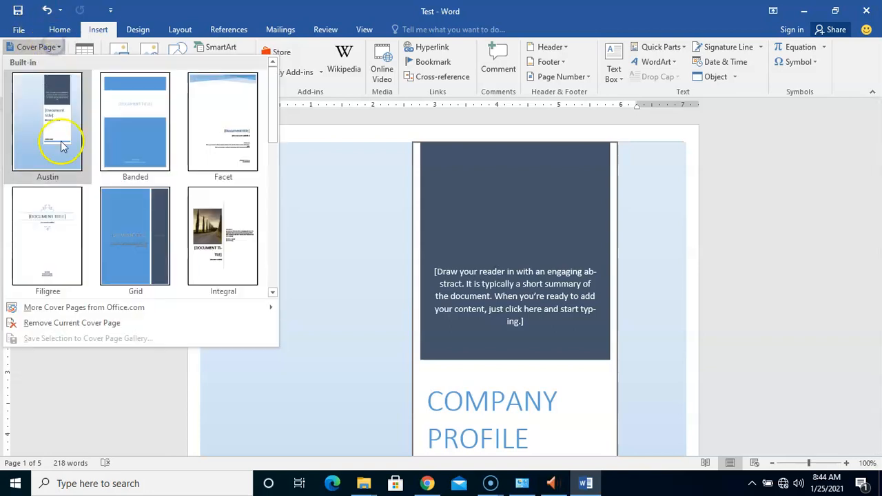
pyautogui.click(78, 324)
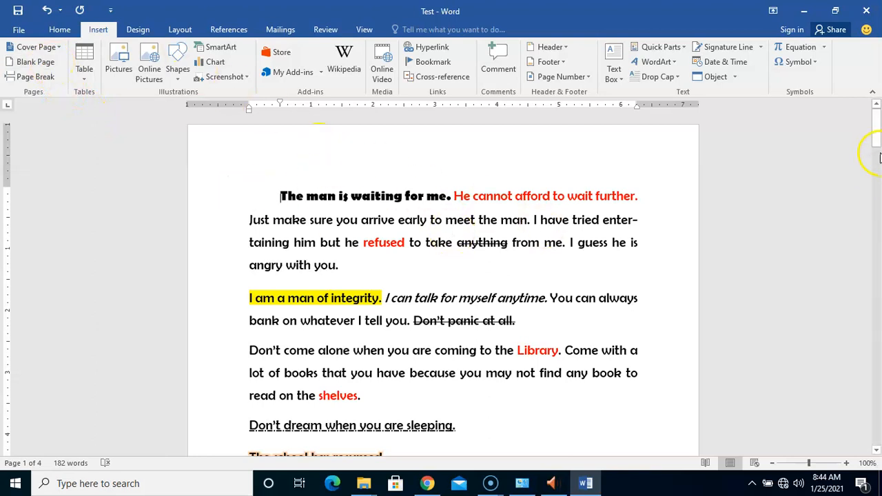
# Step: Place the cursor below "John is waiting for you." and show the formatting marks
pyautogui.moveTo(876, 132); pyautogui.dragTo(878, 187)
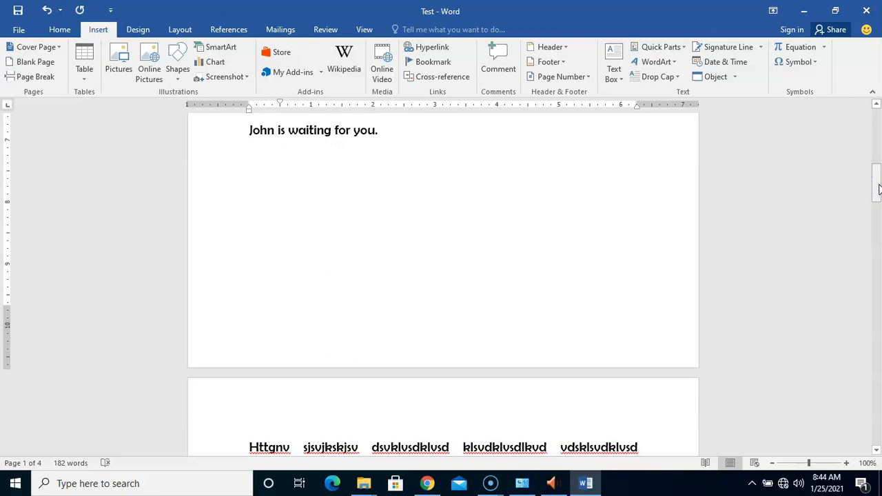
pyautogui.moveTo(876, 177)
pyautogui.mouseDown()
pyautogui.moveTo(876, 163)
pyautogui.moveTo(877, 190)
pyautogui.moveTo(876, 164)
pyautogui.mouseUp()
pyautogui.click(371, 434)
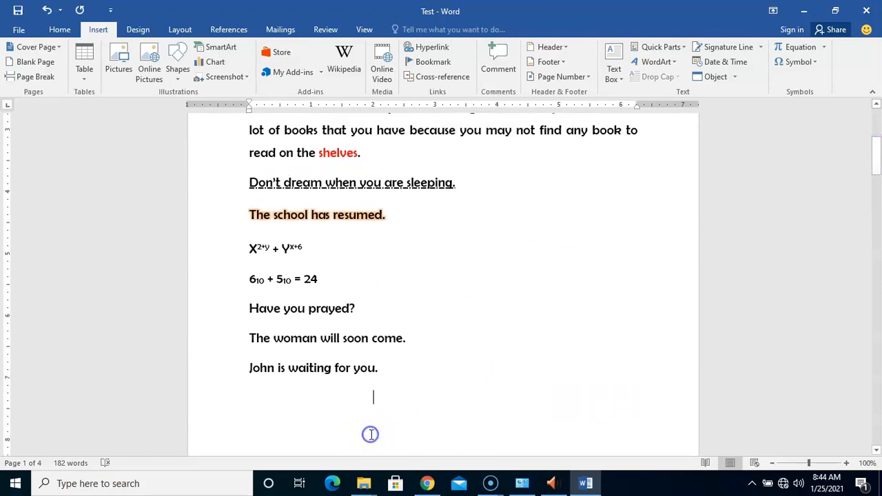
pyautogui.click(60, 31)
pyautogui.click(406, 53)
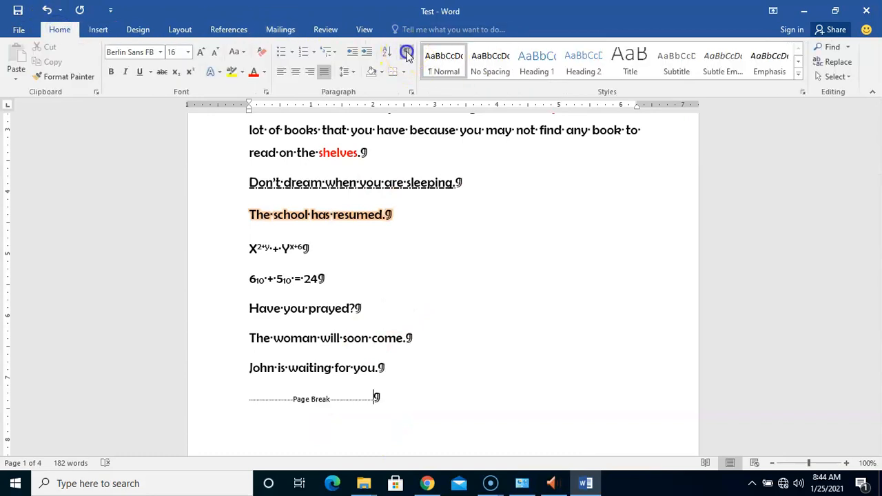
# Step: Delete the page break before the paragraph starting "Httgnv" so it follows the text on the first page
pyautogui.moveTo(877, 165); pyautogui.dragTo(876, 189)
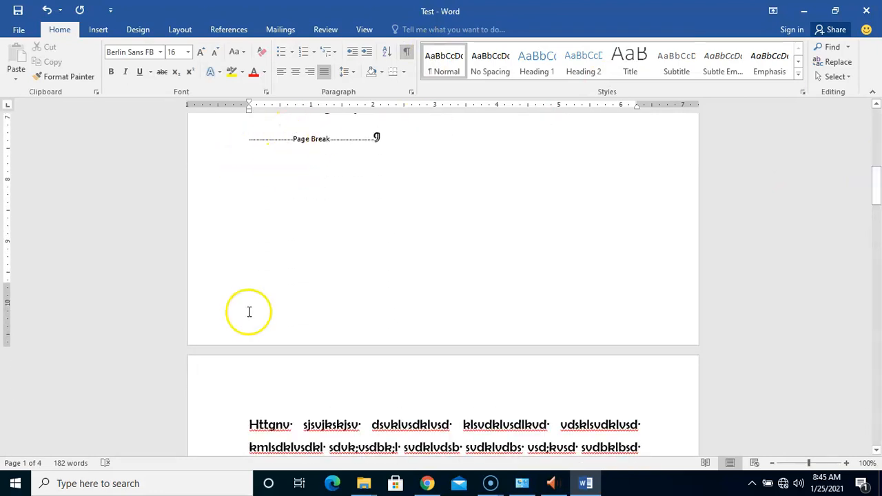
pyautogui.click(247, 426)
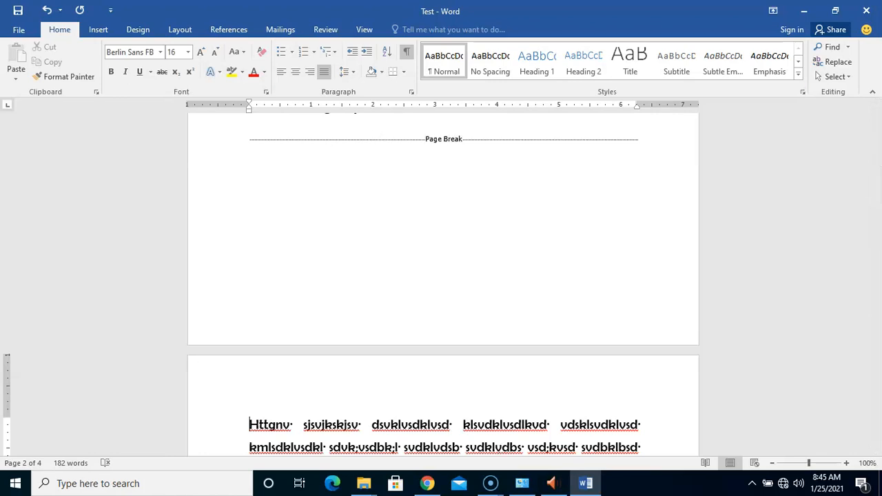
pyautogui.press('BackSpace')
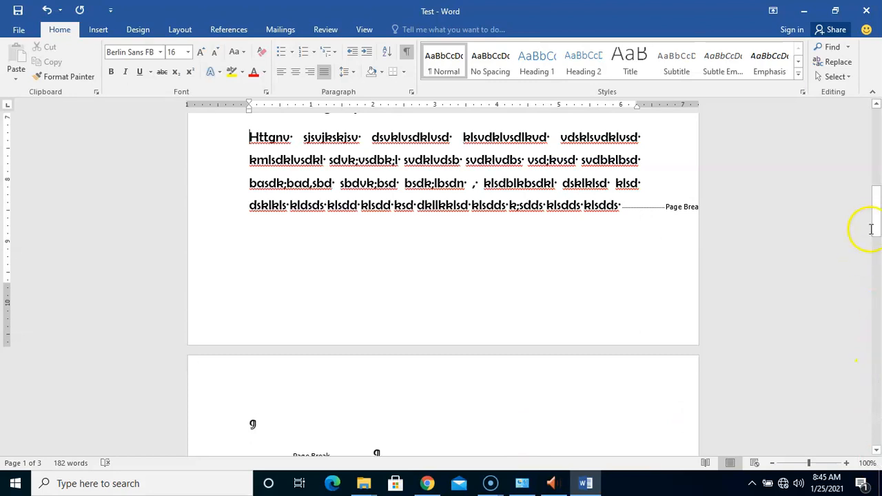
# Step: Delete the page break and the empty paragraph directly before the text starting "klsdsd"
pyautogui.moveTo(876, 228); pyautogui.dragTo(878, 209)
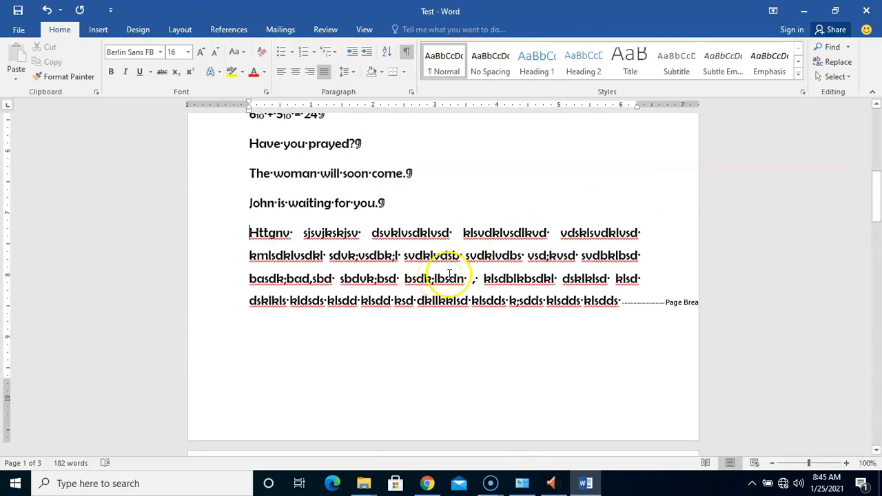
pyautogui.moveTo(876, 217)
pyautogui.mouseDown()
pyautogui.moveTo(877, 248)
pyautogui.moveTo(874, 211)
pyautogui.mouseUp()
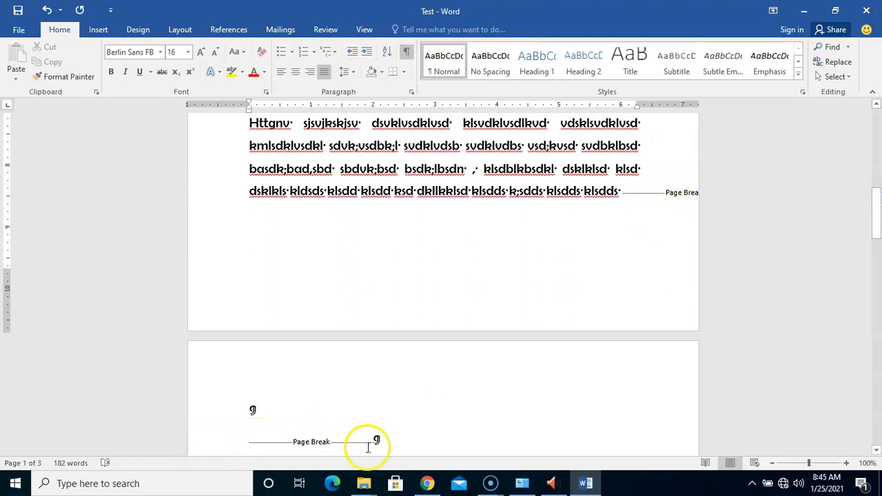
pyautogui.click(399, 449)
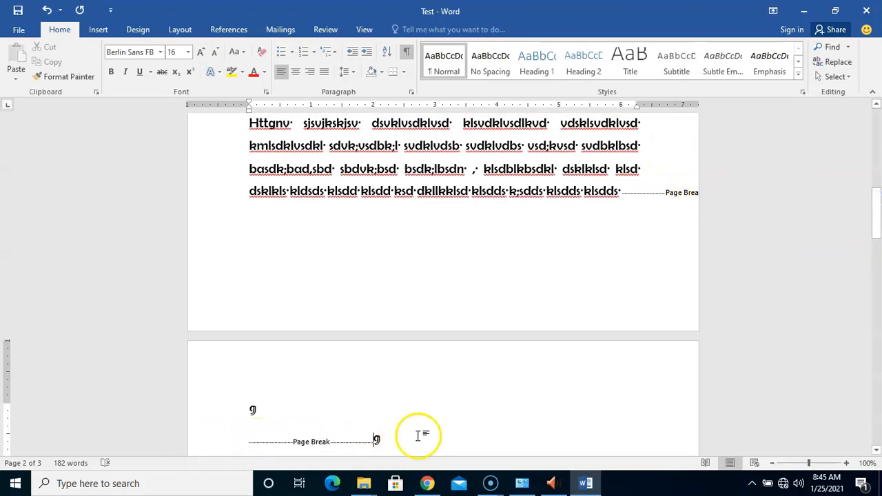
pyautogui.moveTo(877, 224); pyautogui.dragTo(876, 356)
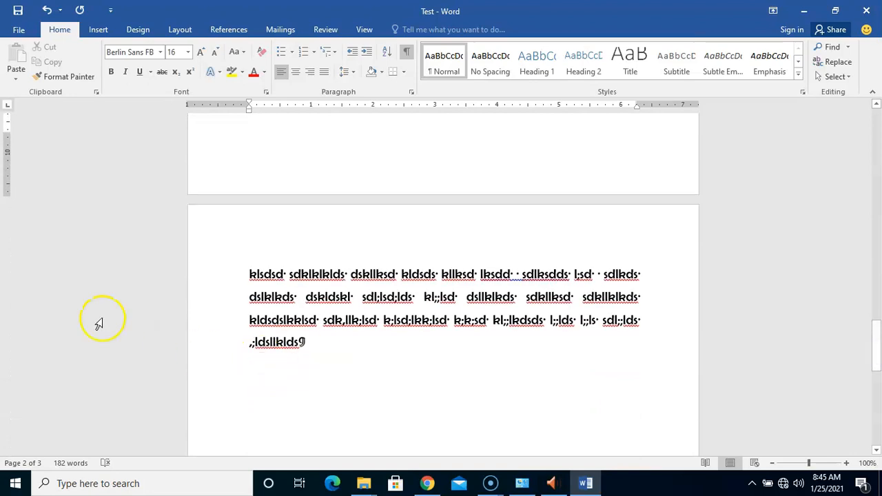
pyautogui.click(246, 278)
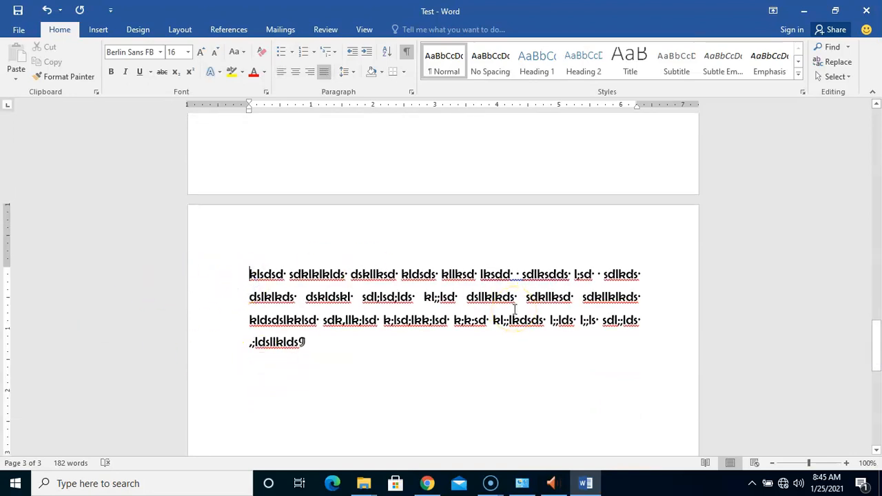
pyautogui.hotkey('ctrl', 'q')
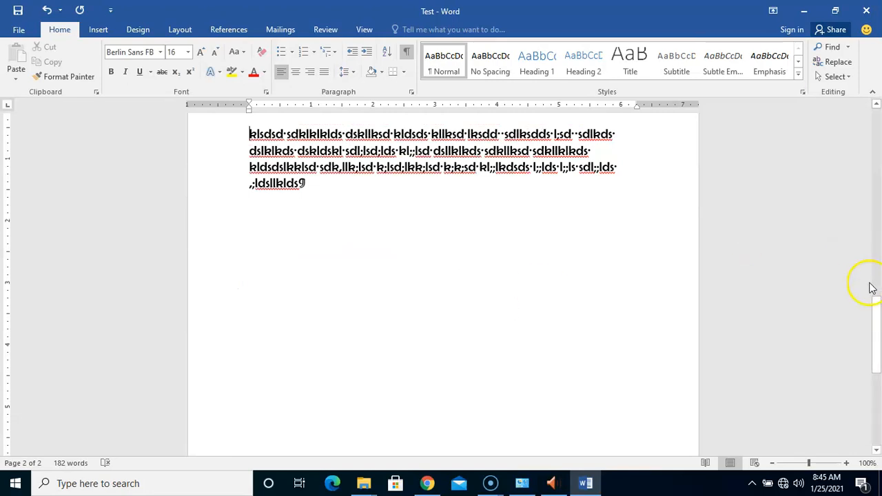
pyautogui.moveTo(878, 346); pyautogui.dragTo(877, 273)
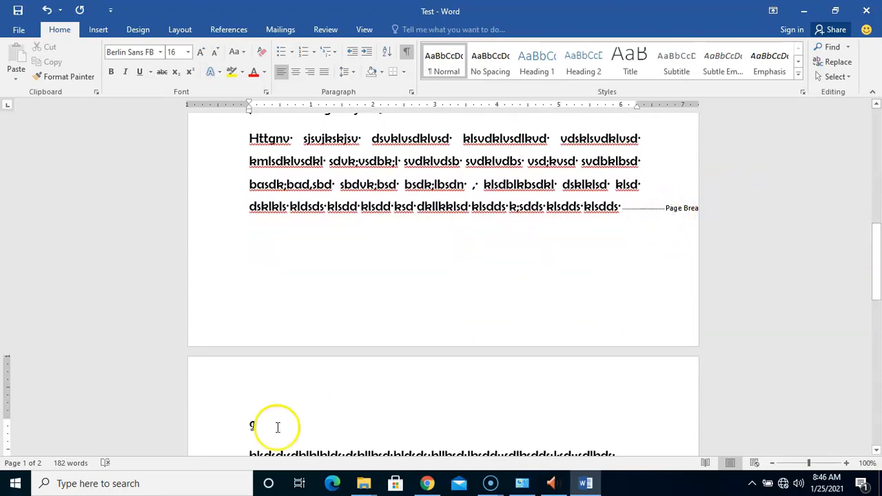
pyautogui.press('BackSpace')
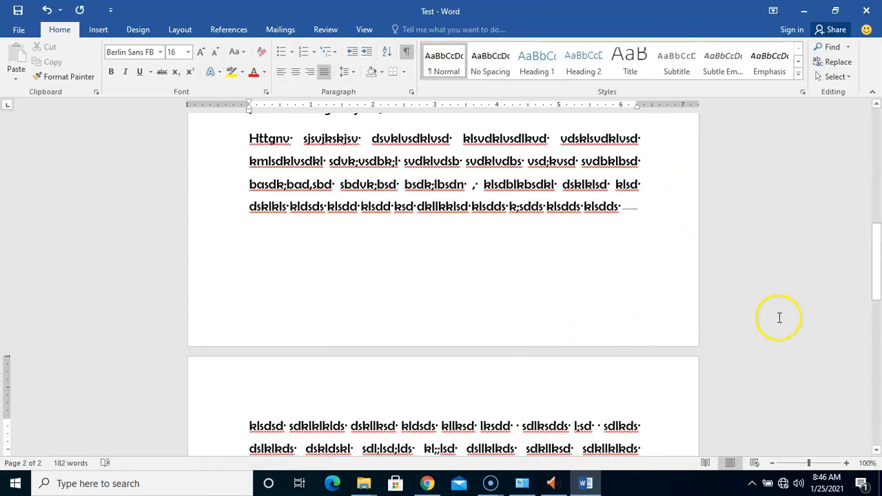
pyautogui.moveTo(877, 273); pyautogui.dragTo(864, 245)
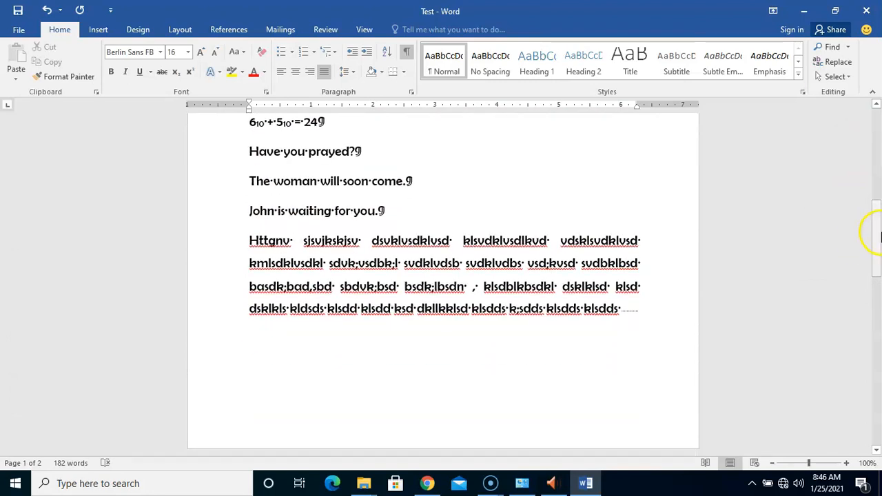
pyautogui.moveTo(875, 233); pyautogui.dragTo(879, 142)
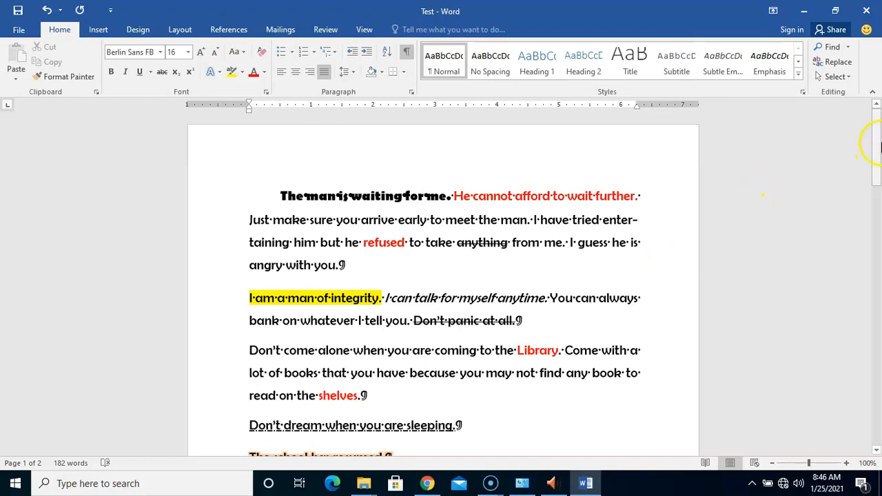
pyautogui.click(878, 151)
pyautogui.moveTo(877, 151); pyautogui.dragTo(877, 98)
pyautogui.moveTo(879, 153)
pyautogui.mouseDown()
pyautogui.moveTo(877, 200)
pyautogui.moveTo(870, 147)
pyautogui.mouseUp()
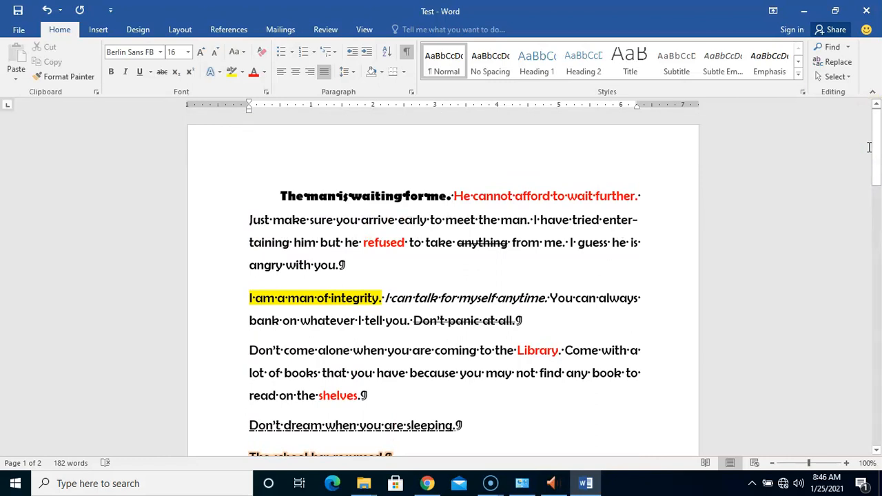